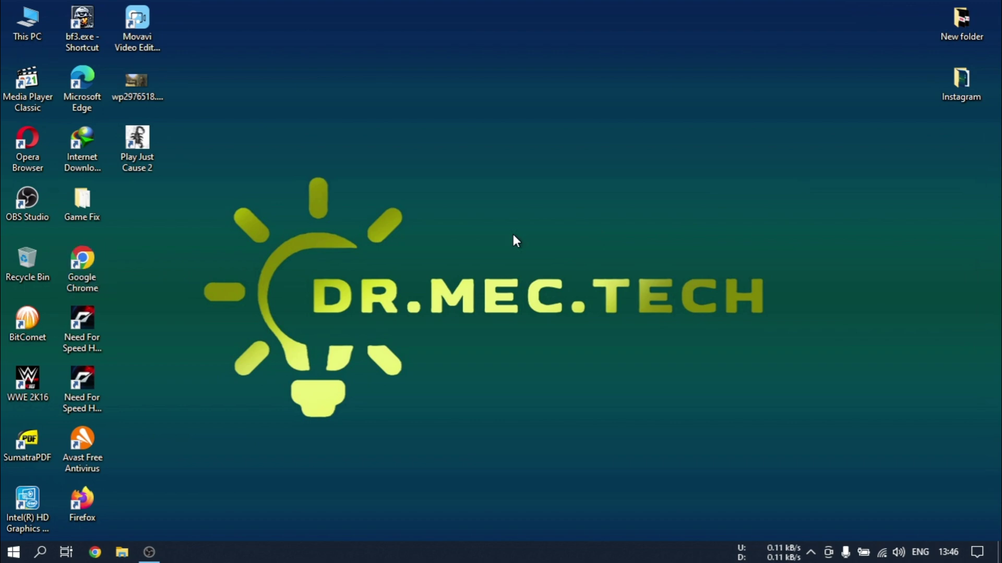
- Launch Google Chrome and go to chrome://flags
{"action": "left_click", "coordinate": [83, 266]}
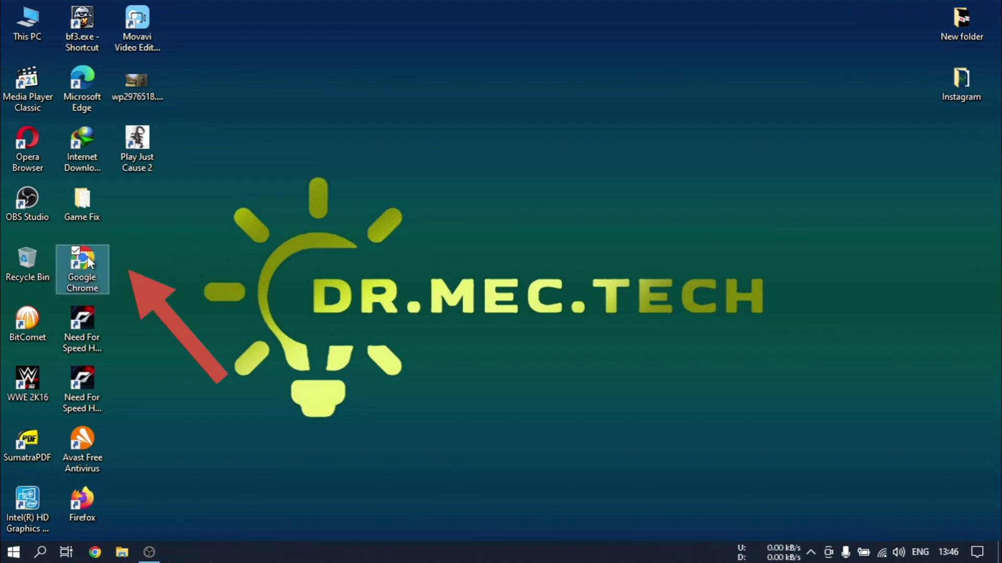
{"action": "double_click", "coordinate": [81, 266]}
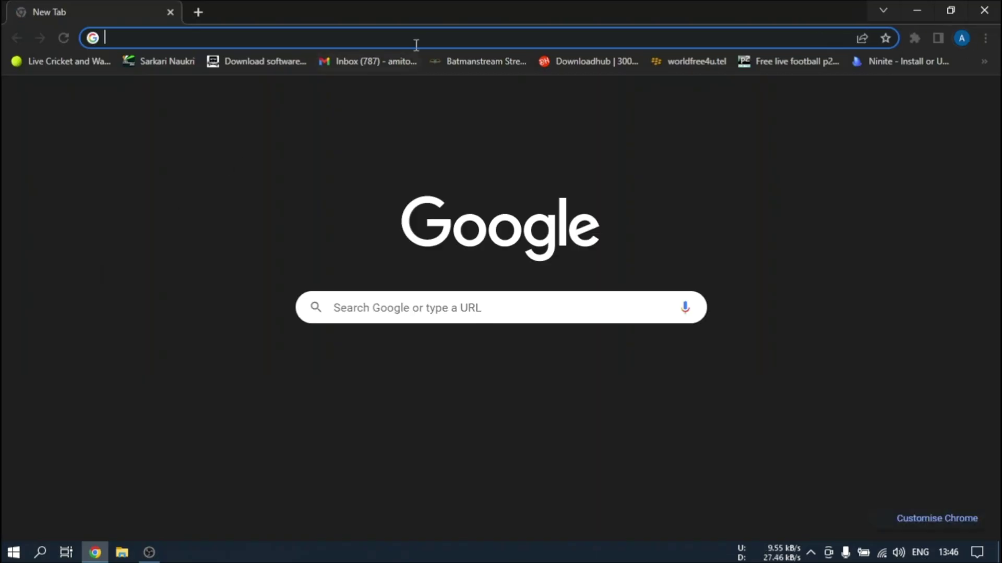
{"action": "type", "text": "c"}
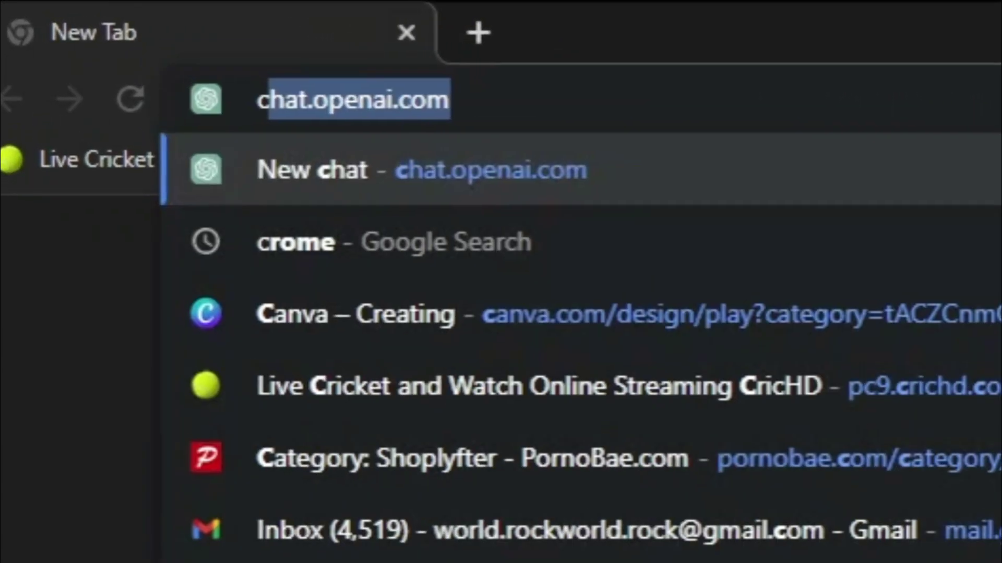
{"action": "type", "text": "hrome"}
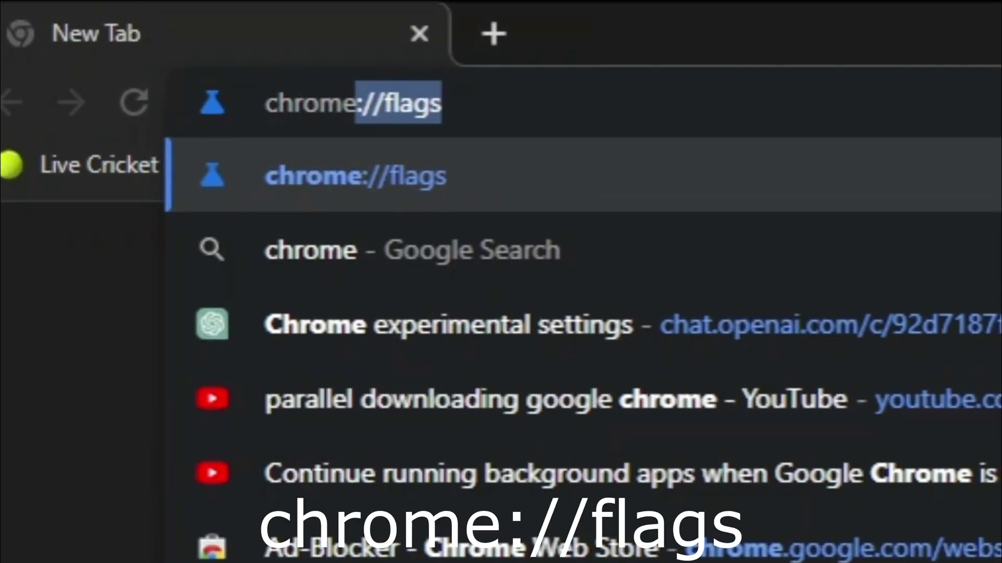
{"action": "type", "text": "://"}
{"action": "type", "text": "flags"}
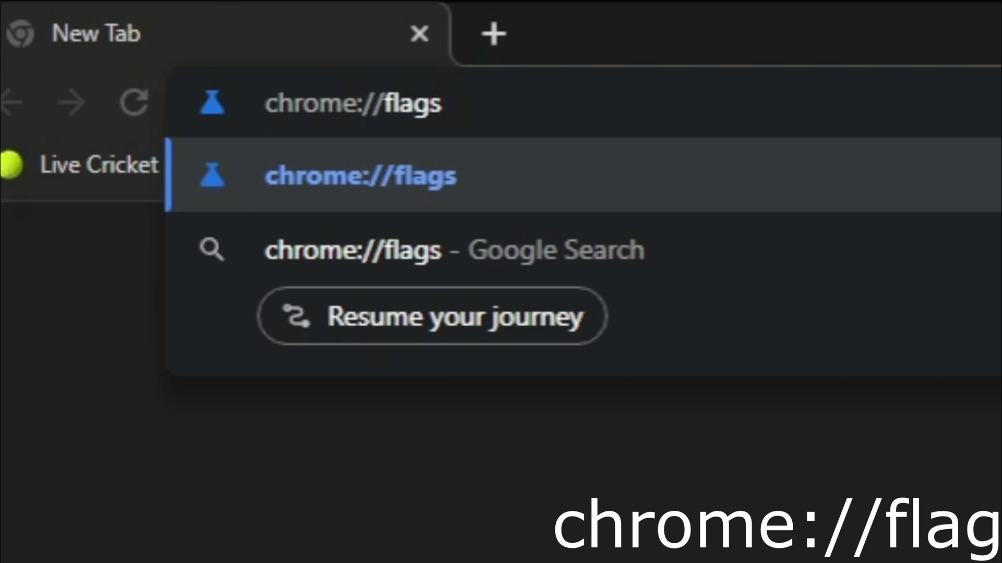
{"action": "key", "text": "Return"}
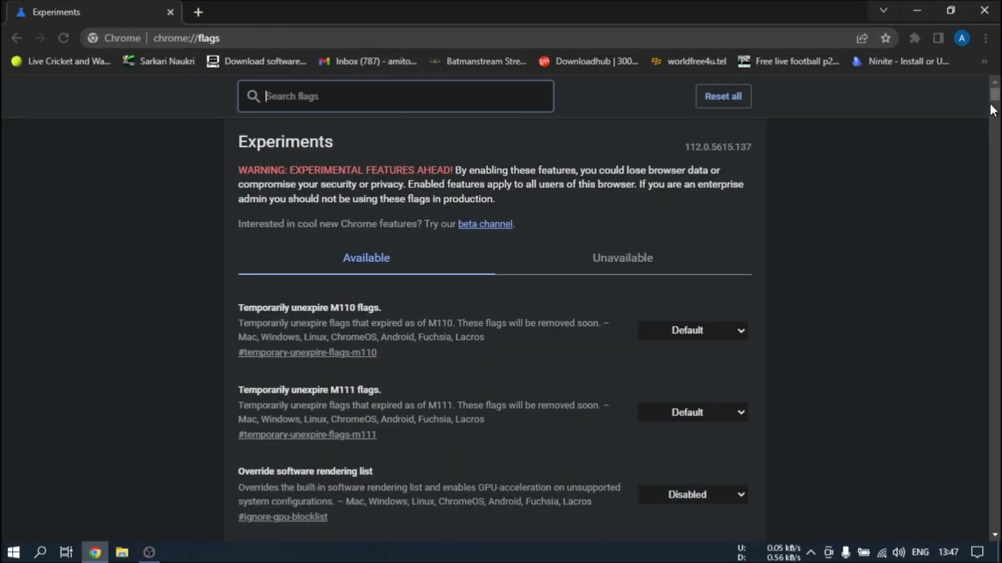
{"action": "left_click_drag", "start_coordinate": [994, 93], "coordinate": [994, 81]}
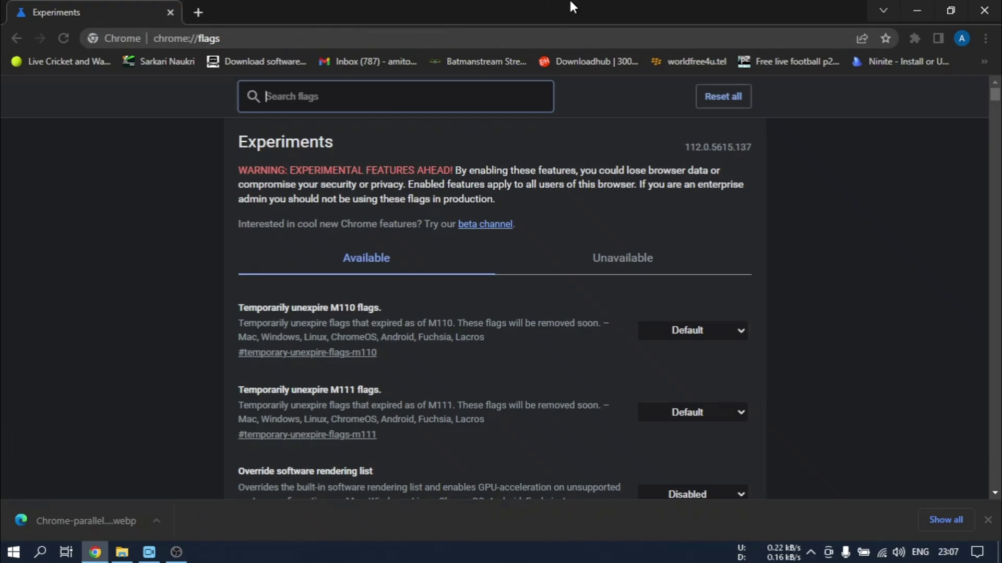
- Search flags for 'parallel', set Parallel downloading to Enabled, and relaunch Chrome
{"action": "left_click", "coordinate": [339, 98]}
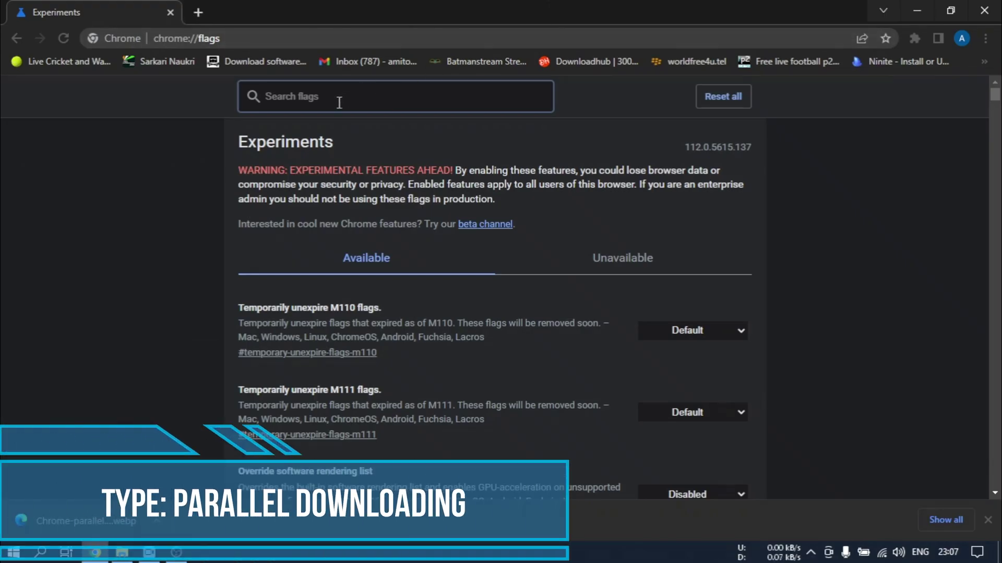
{"action": "type", "text": "para"}
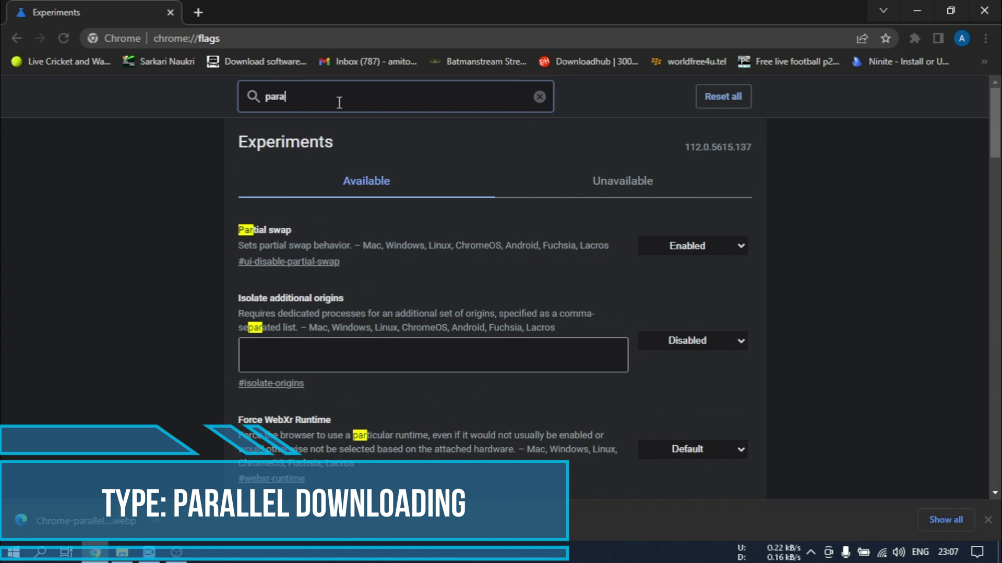
{"action": "type", "text": "llel"}
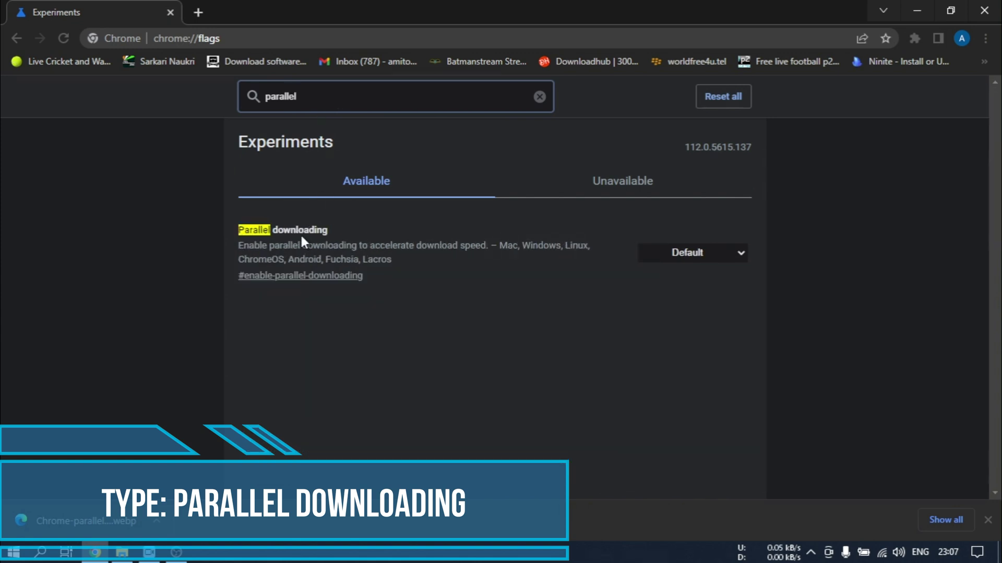
{"action": "left_click", "coordinate": [701, 252]}
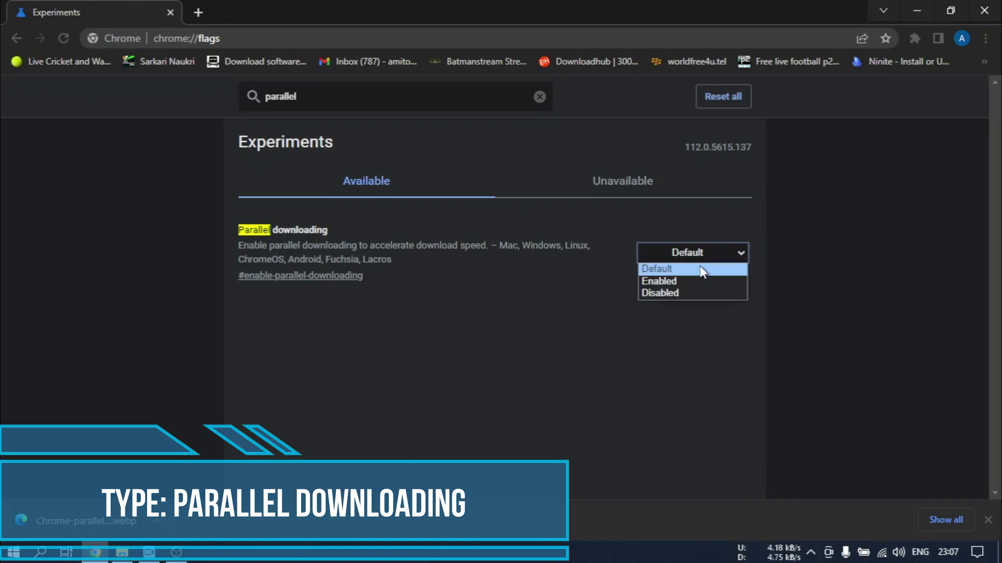
{"action": "left_click", "coordinate": [665, 279]}
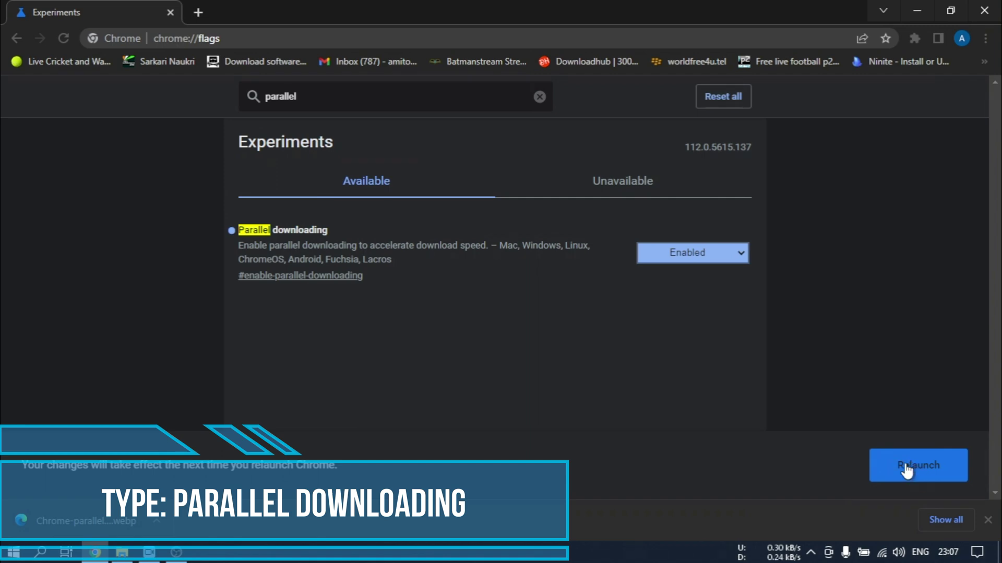
{"action": "left_click", "coordinate": [907, 468]}
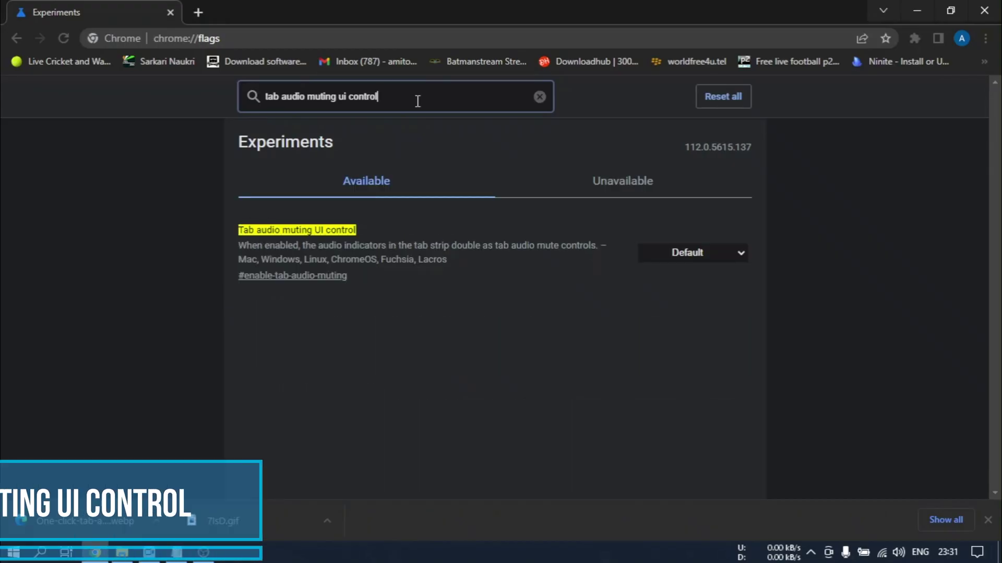
- Set Tab audio muting UI control to Enabled and relaunch Chrome
{"action": "left_click", "coordinate": [689, 254]}
{"action": "left_click", "coordinate": [666, 282]}
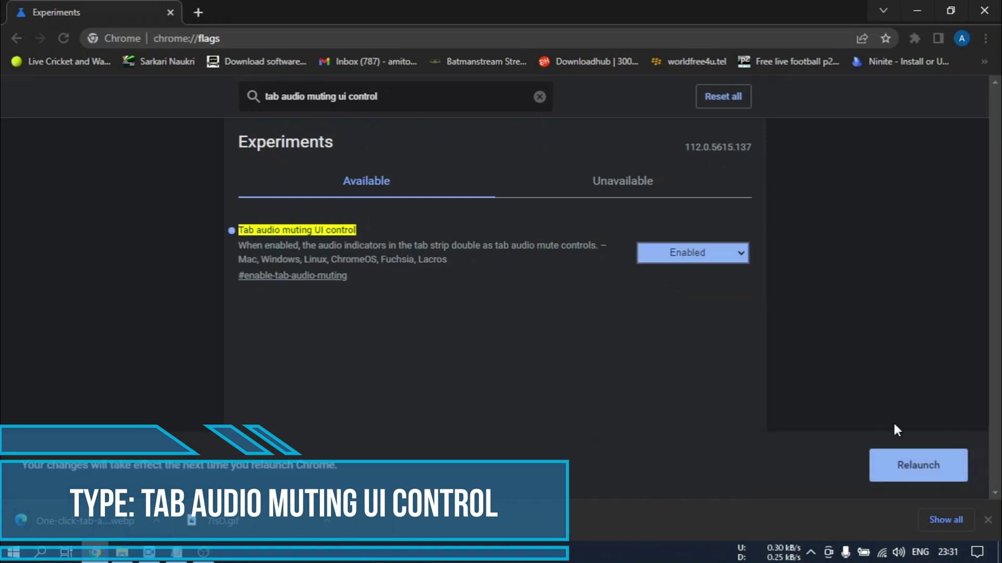
{"action": "left_click", "coordinate": [916, 468]}
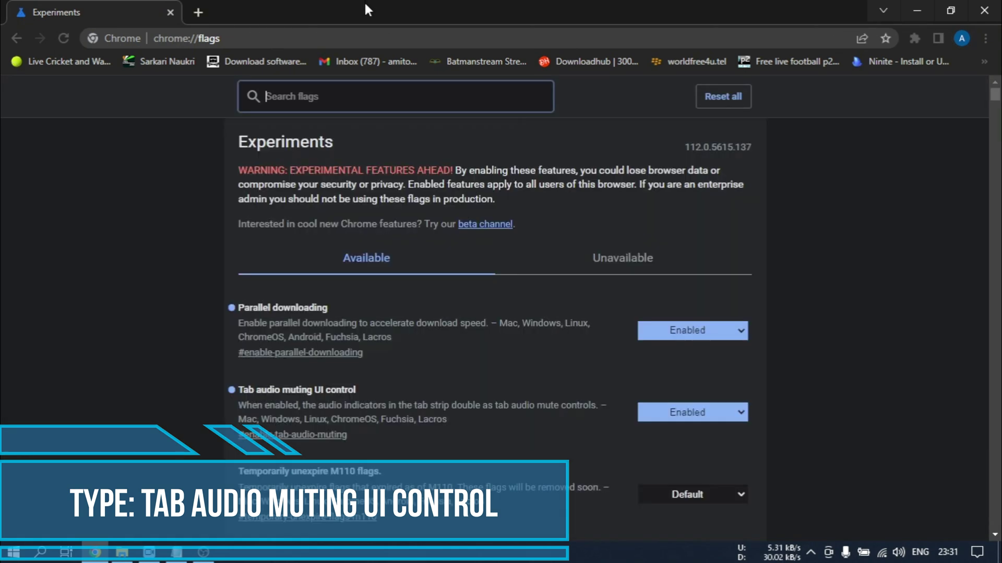
- In a new tab, play the Speed up Shutdown YouTube video, then mute and unmute its tab
{"action": "left_click", "coordinate": [198, 12]}
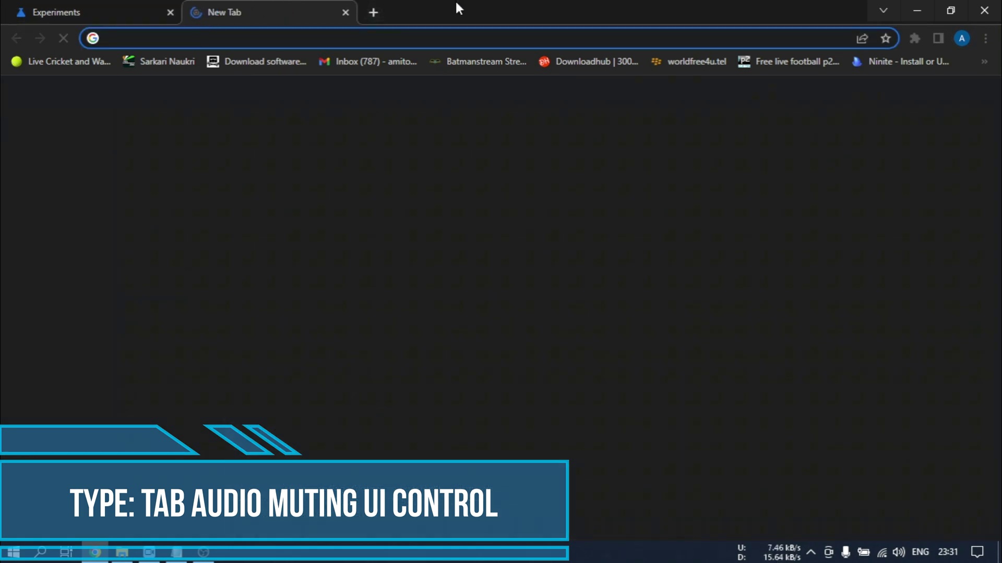
{"action": "left_click", "coordinate": [378, 365]}
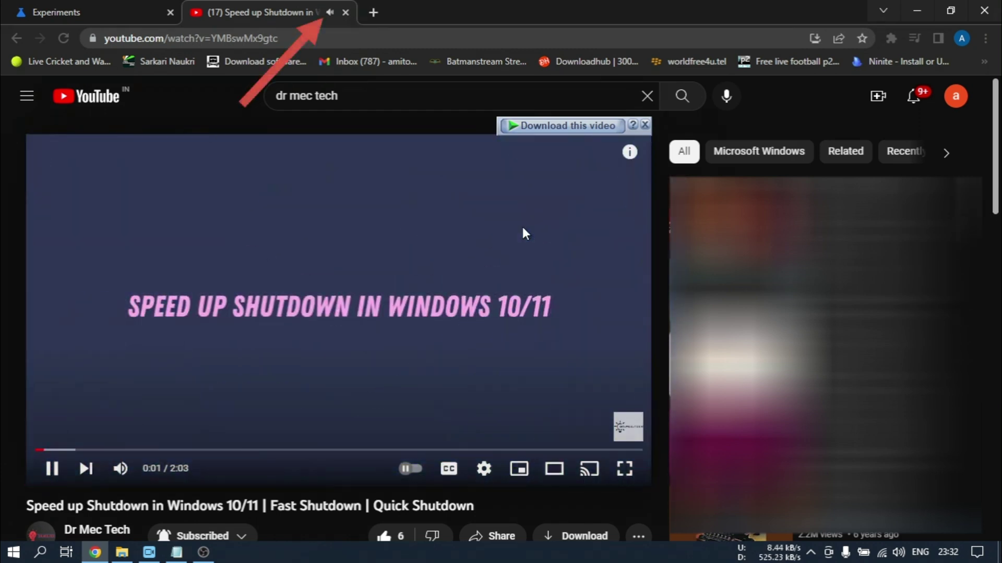
{"action": "left_click", "coordinate": [329, 12]}
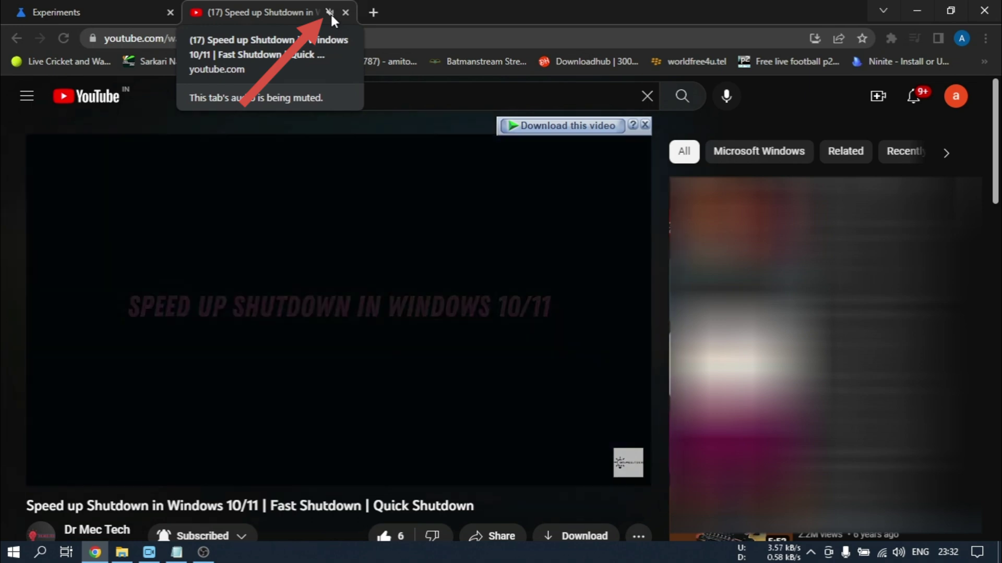
{"action": "left_click", "coordinate": [328, 12]}
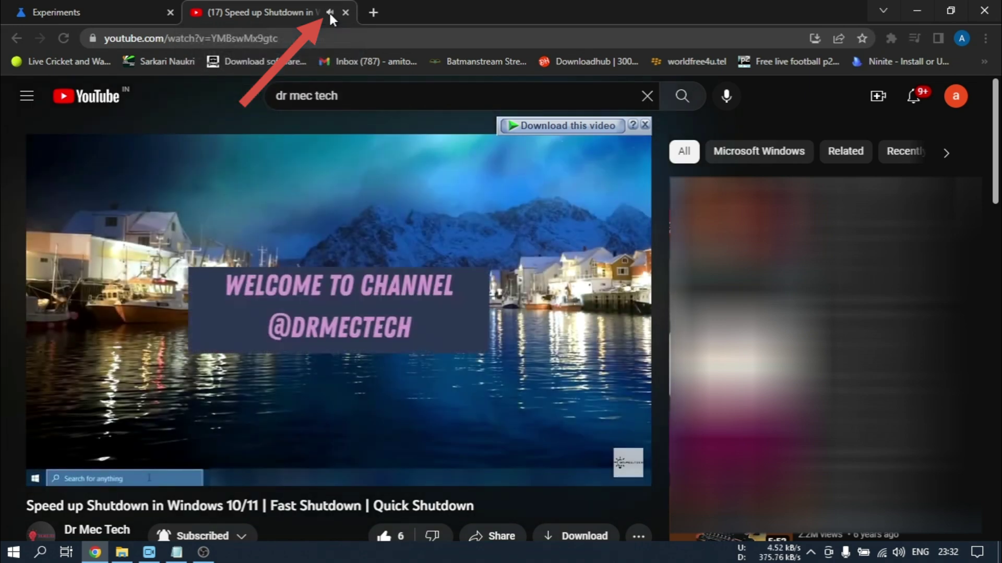
{"action": "mouse_move", "coordinate": [524, 234]}
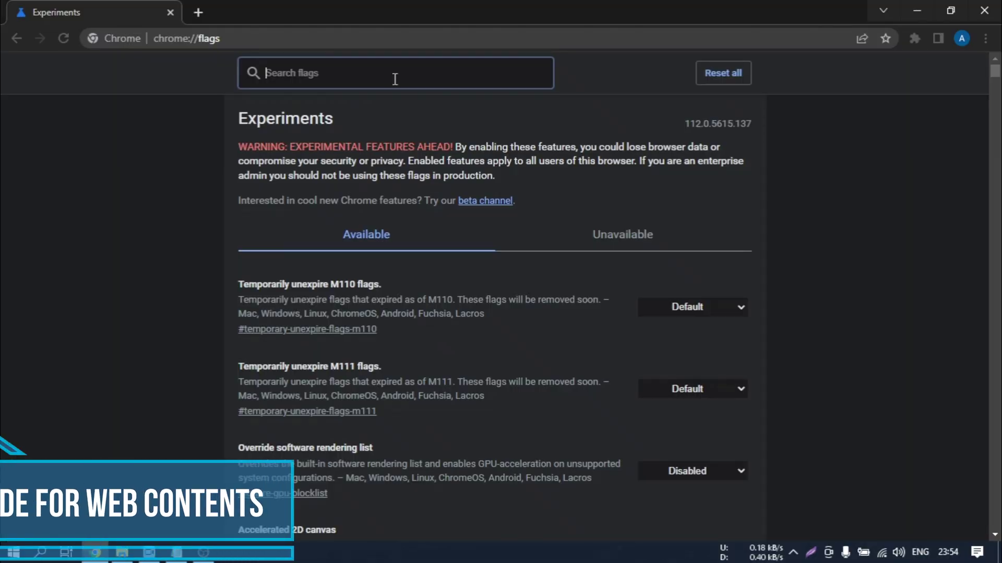
{"action": "type", "text": "a"}
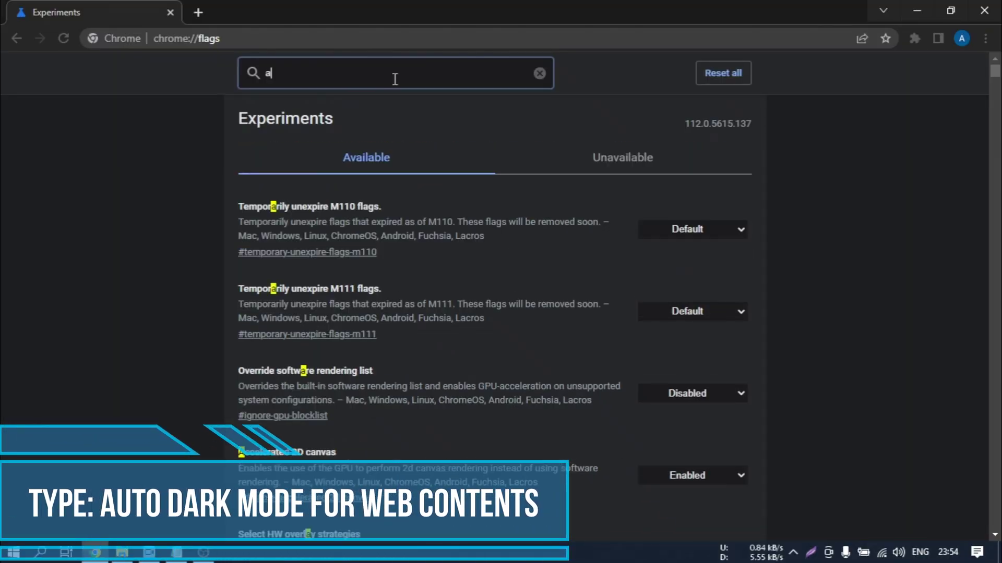
{"action": "type", "text": "utark mode"}
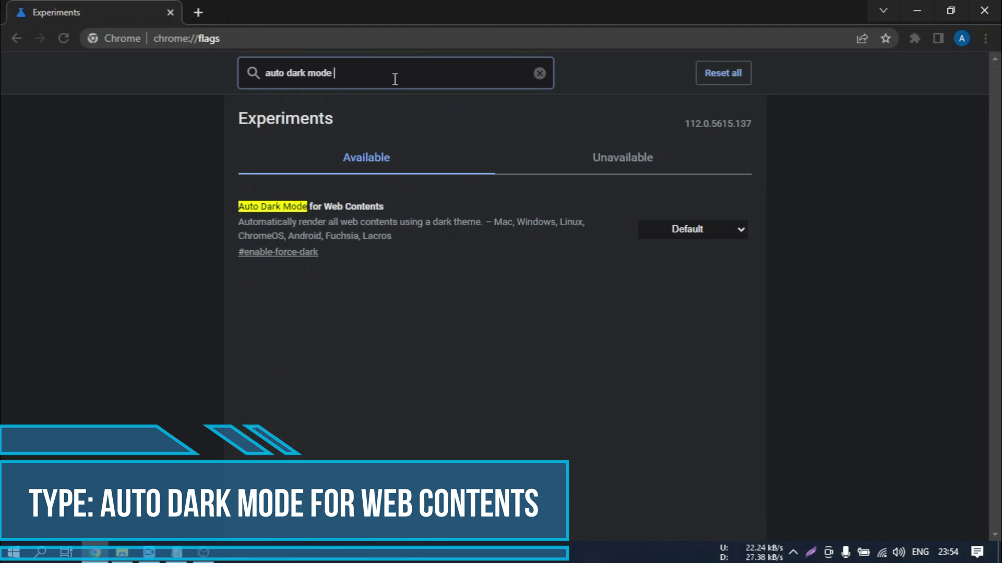
{"action": "type", "text": "foe"}
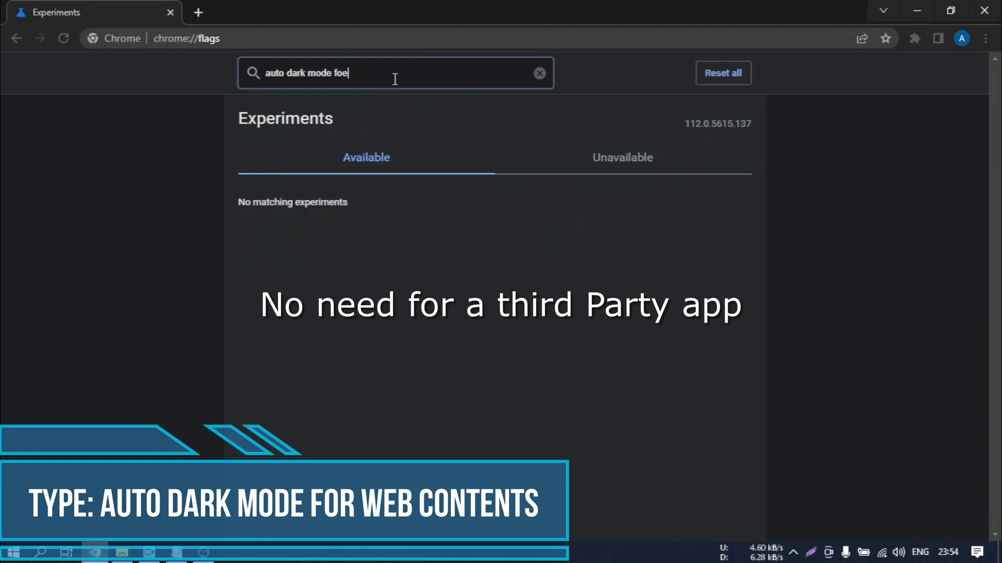
- Fix the 'auto dark mode for' search, set Auto Dark Mode for Web Contents to Enabled, and relaunch
{"action": "key", "text": "BackSpace"}
{"action": "type", "text": "r"}
{"action": "left_click", "coordinate": [693, 229]}
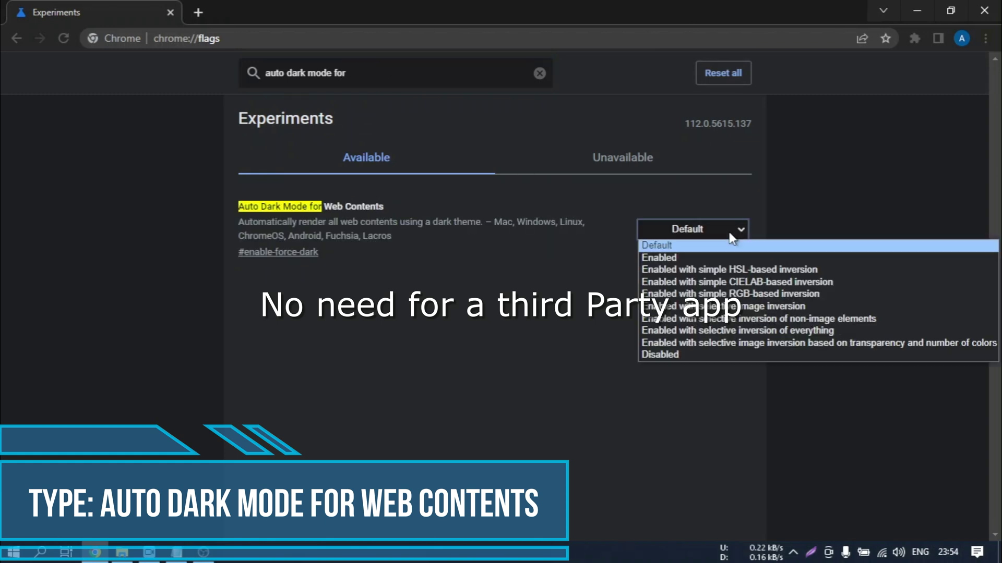
{"action": "left_click", "coordinate": [703, 257]}
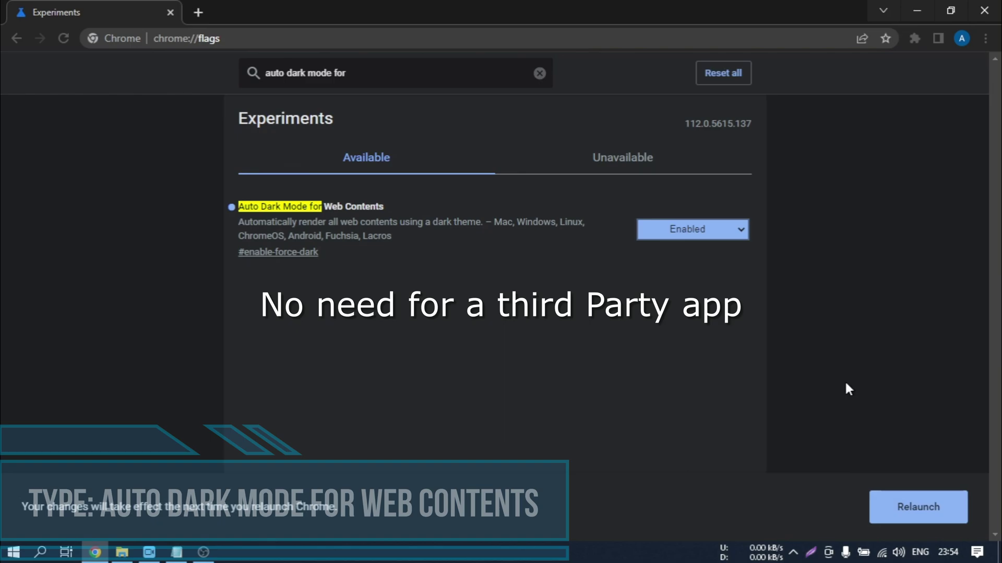
{"action": "left_click", "coordinate": [915, 508]}
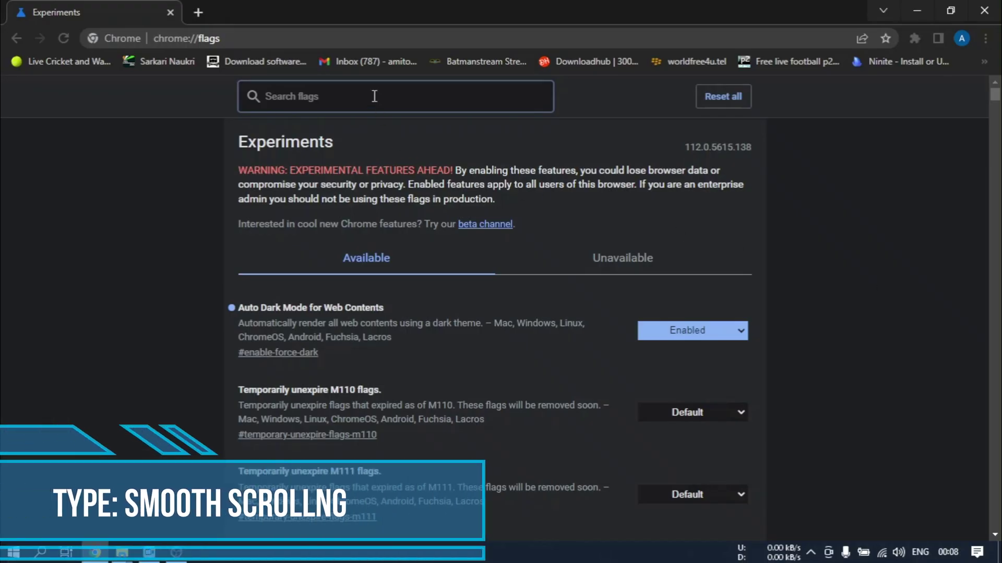
{"action": "type", "text": "smooth"}
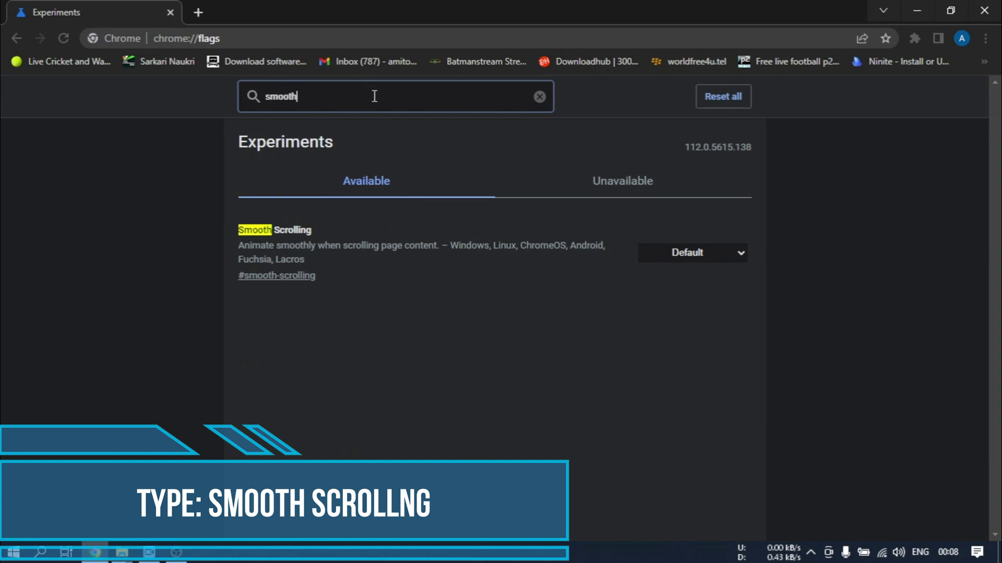
- Set the Smooth Scrolling flag to Enabled and relaunch Chrome
{"action": "left_click", "coordinate": [687, 253]}
{"action": "left_click", "coordinate": [657, 286]}
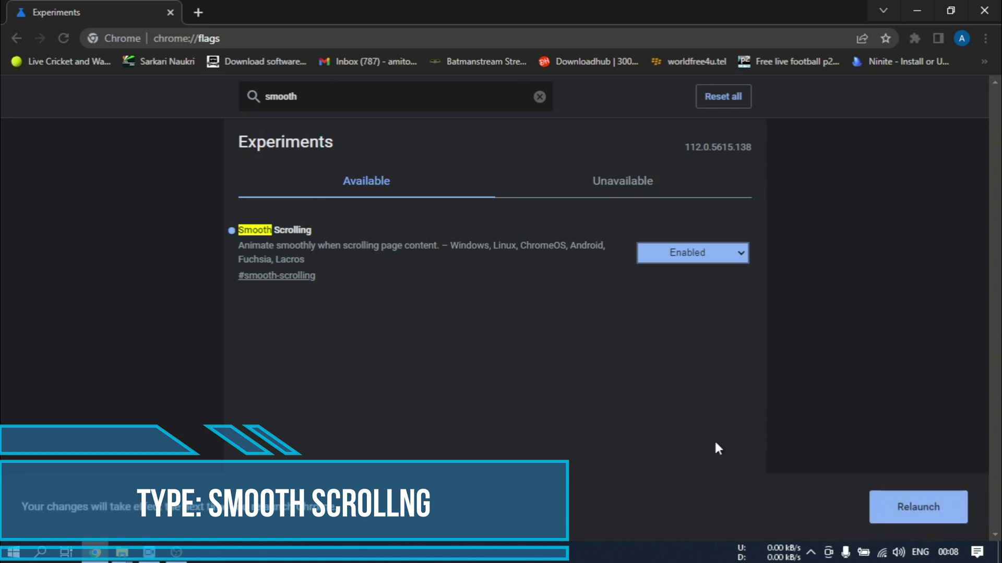
{"action": "left_click", "coordinate": [902, 498]}
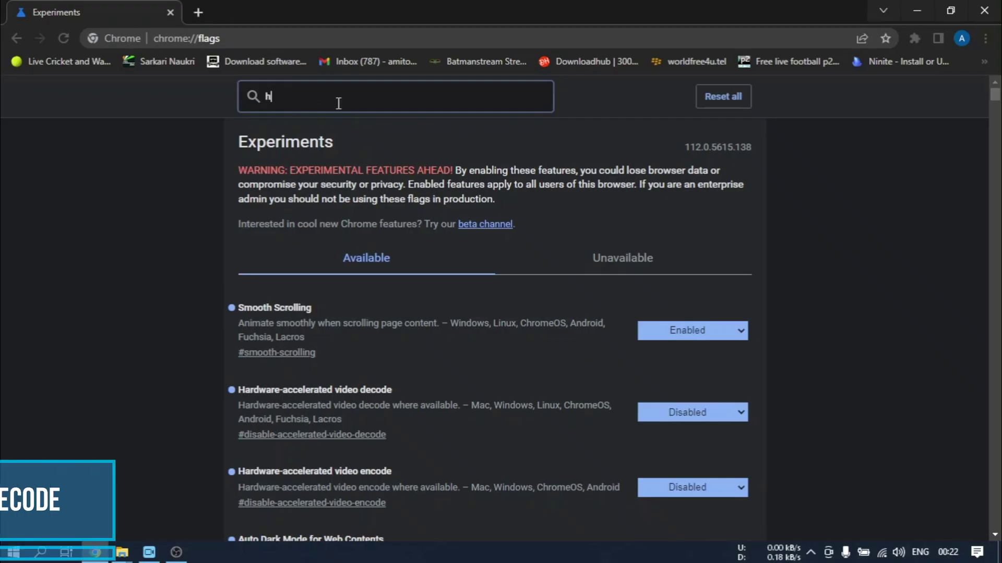
{"action": "type", "text": "ardware-"}
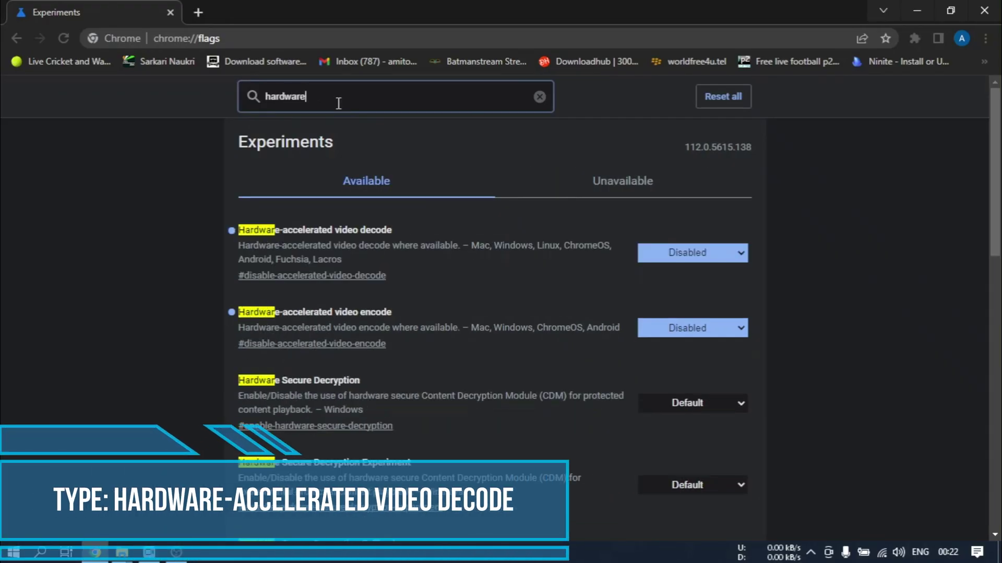
{"action": "type", "text": "acc"}
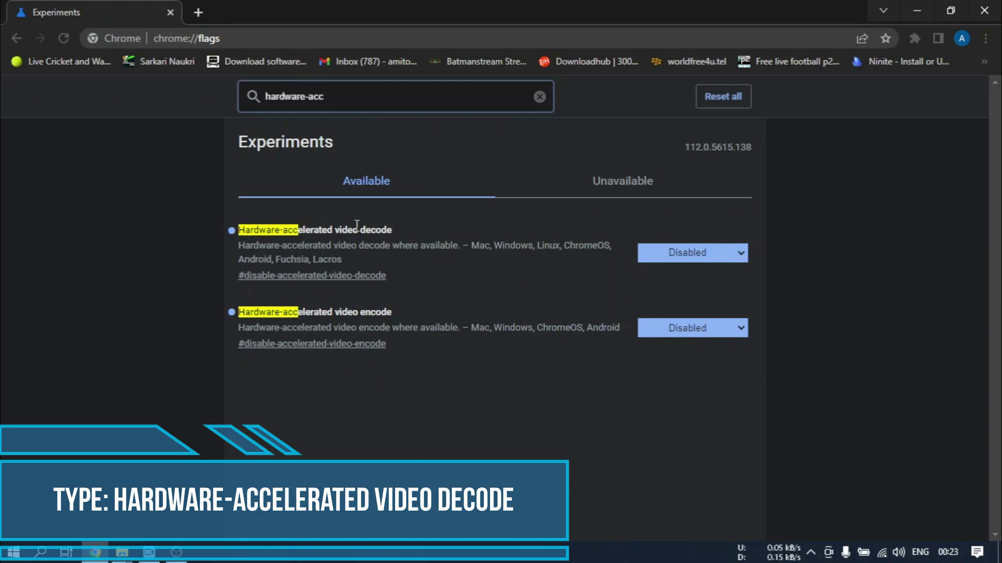
- Set Hardware-accelerated video decode to Enabled and relaunch Chrome
{"action": "left_click", "coordinate": [669, 253]}
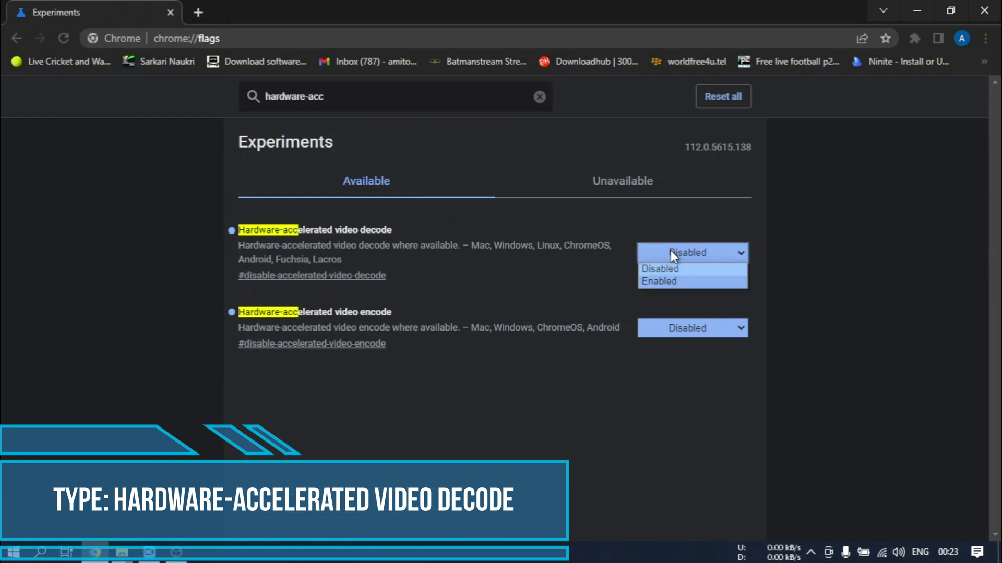
{"action": "left_click", "coordinate": [670, 281]}
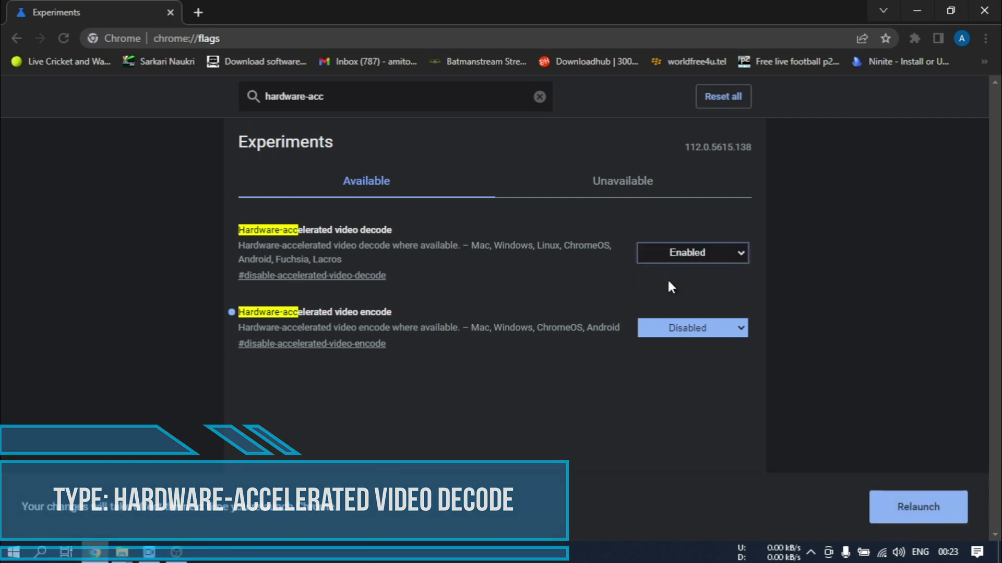
{"action": "left_click", "coordinate": [910, 508]}
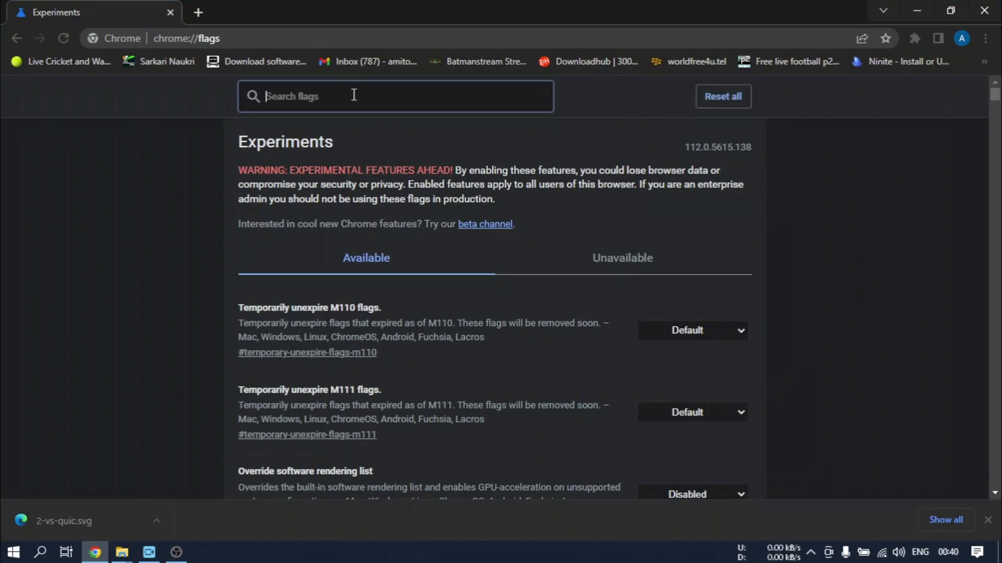
{"action": "type", "text": "experi"}
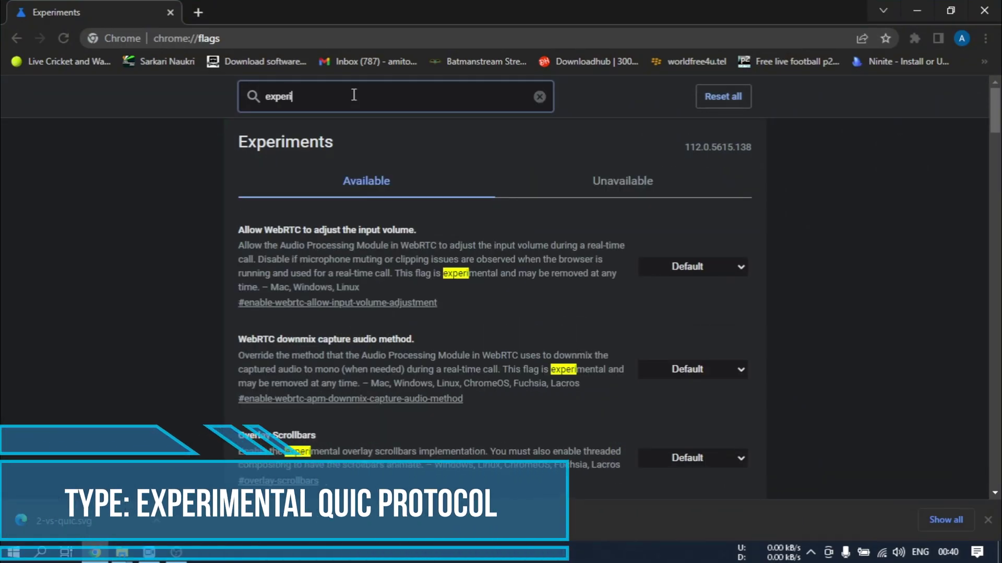
{"action": "type", "text": "mental quic"}
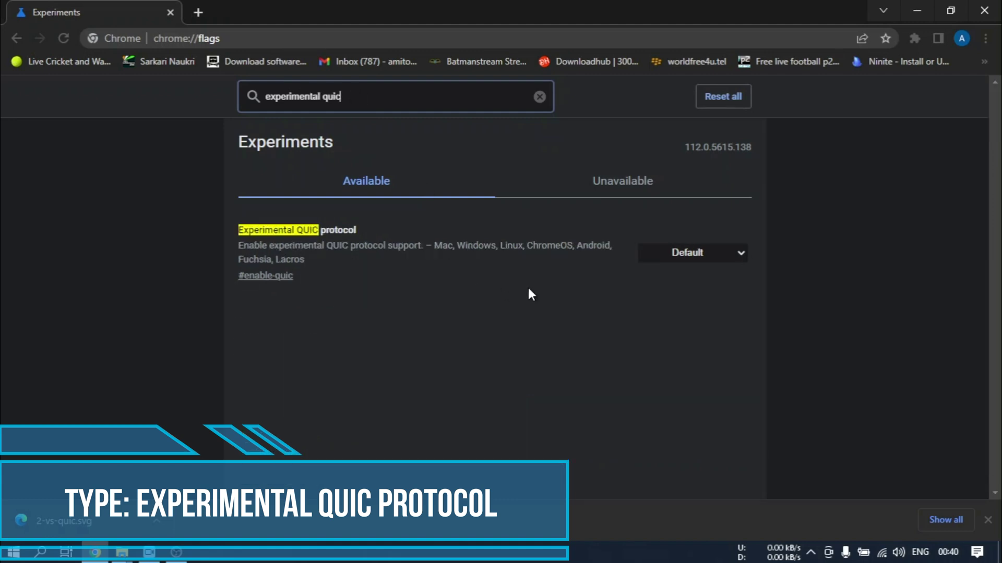
- Set Experimental QUIC protocol to Enabled and relaunch Chrome
{"action": "left_click", "coordinate": [708, 252]}
{"action": "left_click", "coordinate": [693, 273]}
{"action": "left_click", "coordinate": [923, 467]}
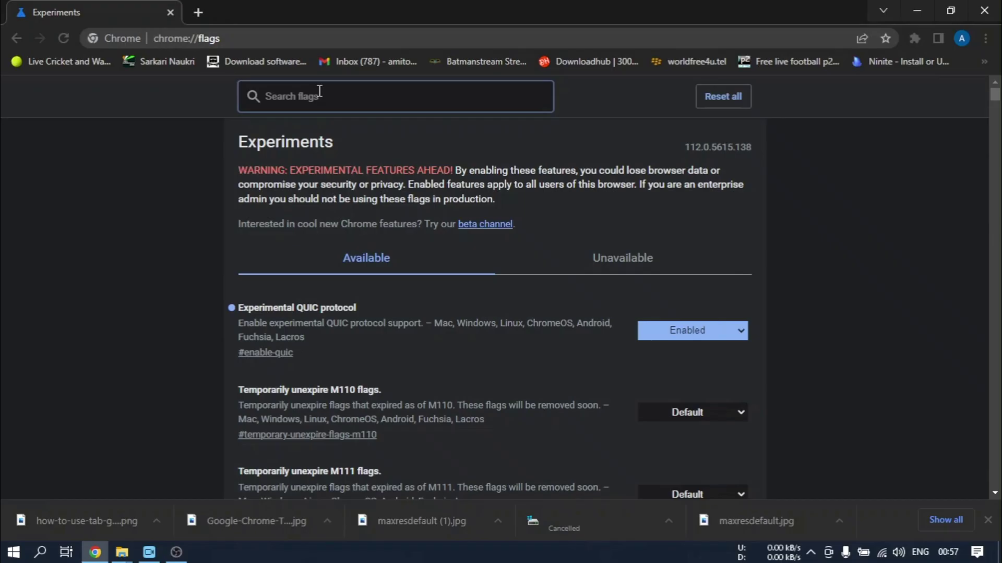
{"action": "type", "text": "tab groups save"}
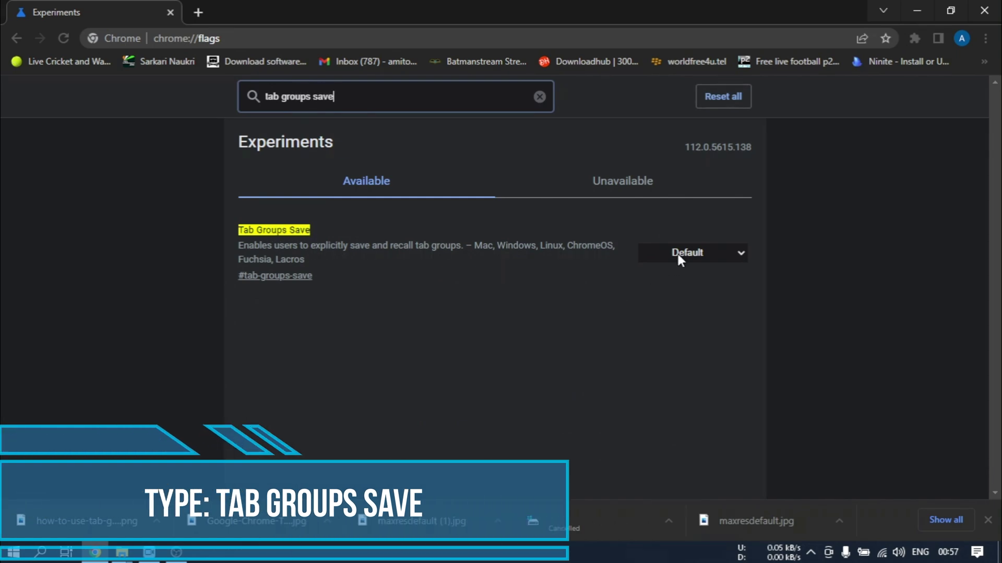
- Set the Tab Groups Save flag to Enabled and relaunch Chrome
{"action": "left_click", "coordinate": [677, 255]}
{"action": "left_click", "coordinate": [676, 280]}
{"action": "left_click", "coordinate": [905, 463]}
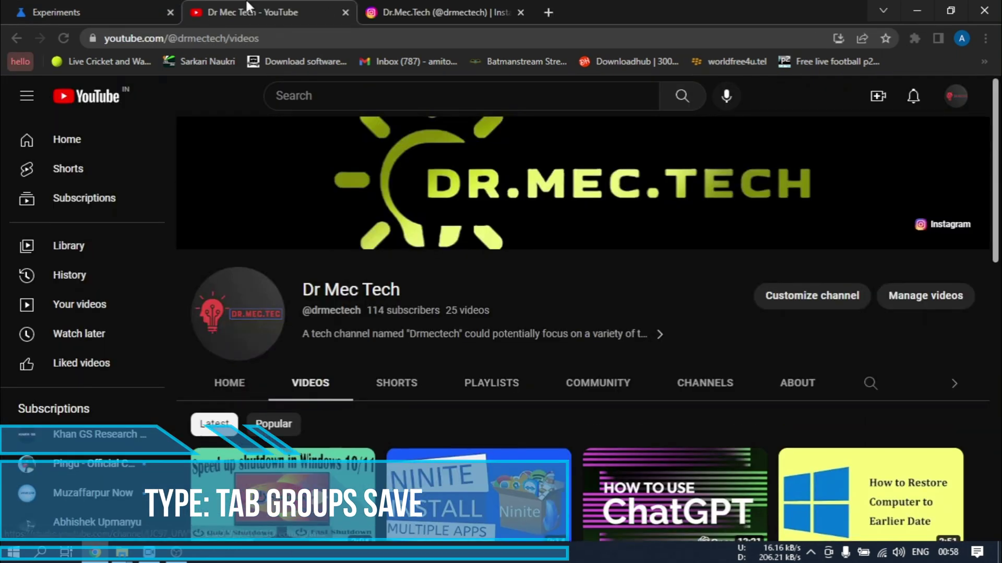
- Put the YouTube tab into a new blue DR MEC TECH group and save it
{"action": "right_click", "coordinate": [199, 10]}
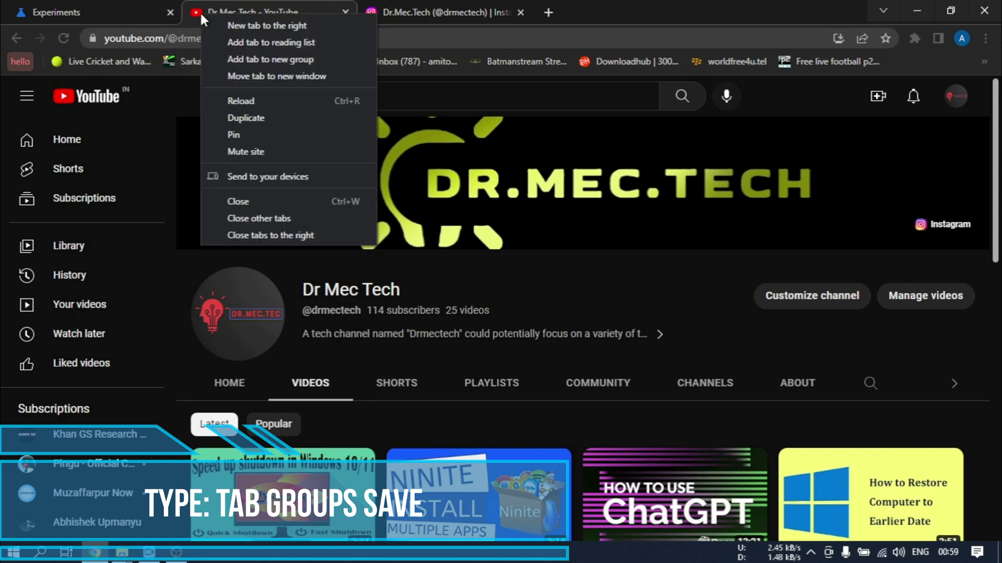
{"action": "left_click", "coordinate": [293, 58]}
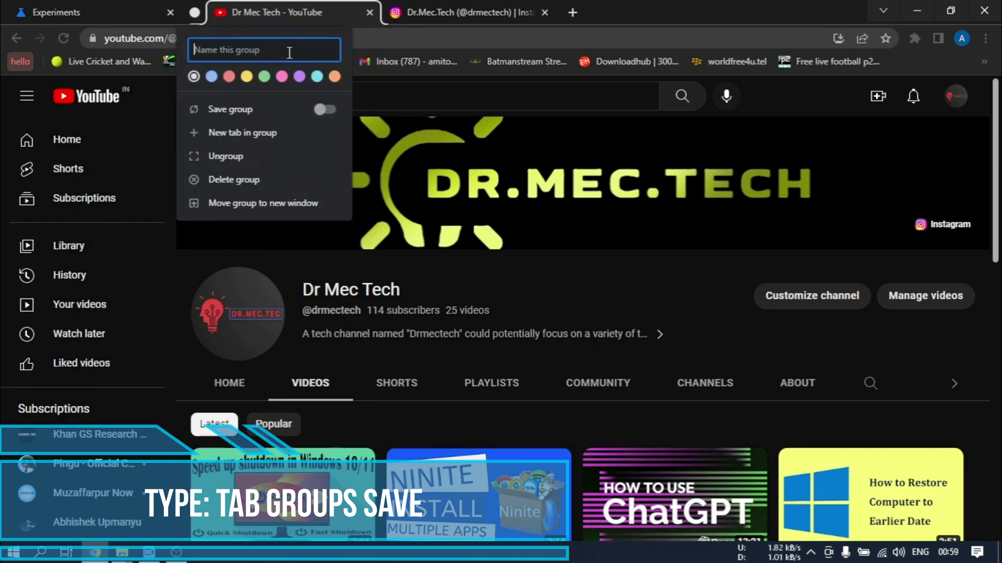
{"action": "type", "text": "DR MEC"}
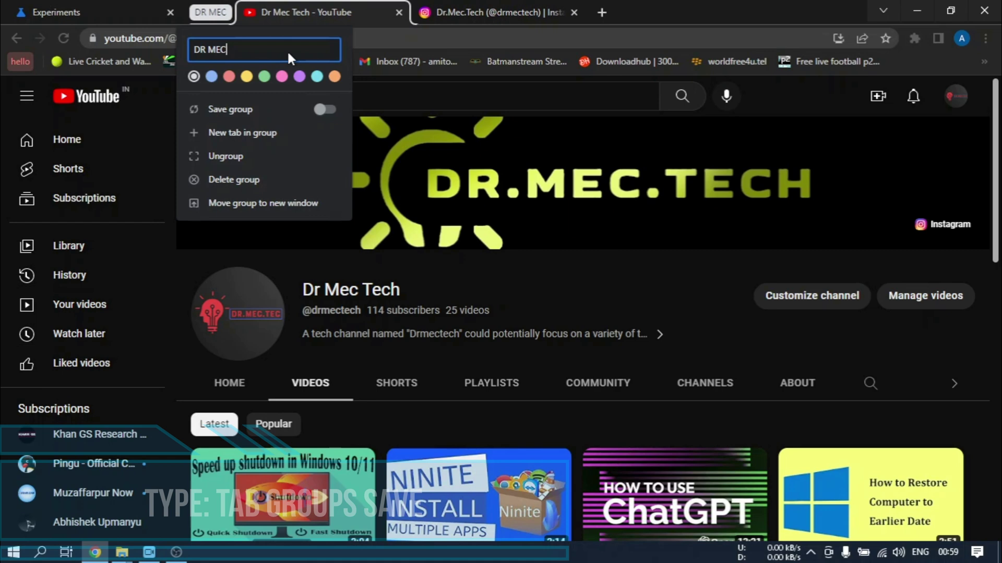
{"action": "type", "text": " TECH"}
{"action": "left_click", "coordinate": [212, 76]}
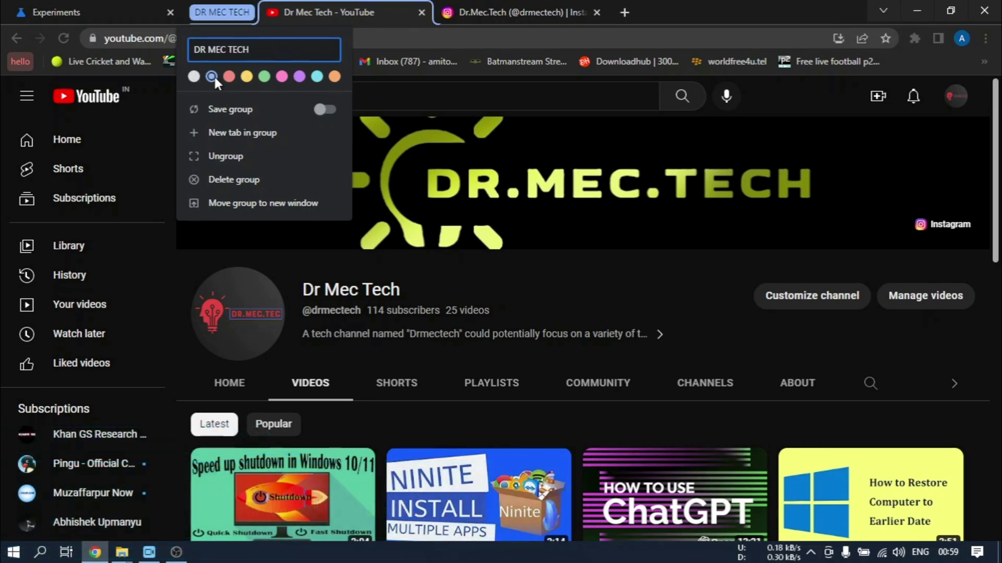
{"action": "left_click", "coordinate": [322, 110]}
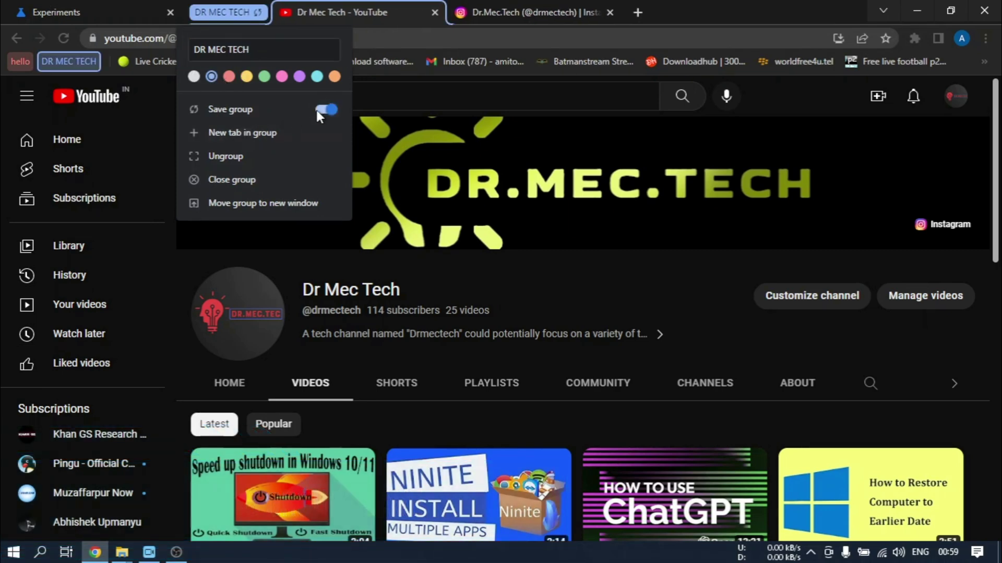
- Collapse the DR MEC TECH group, restart Chrome, and reopen the saved group
{"action": "left_click", "coordinate": [516, 12]}
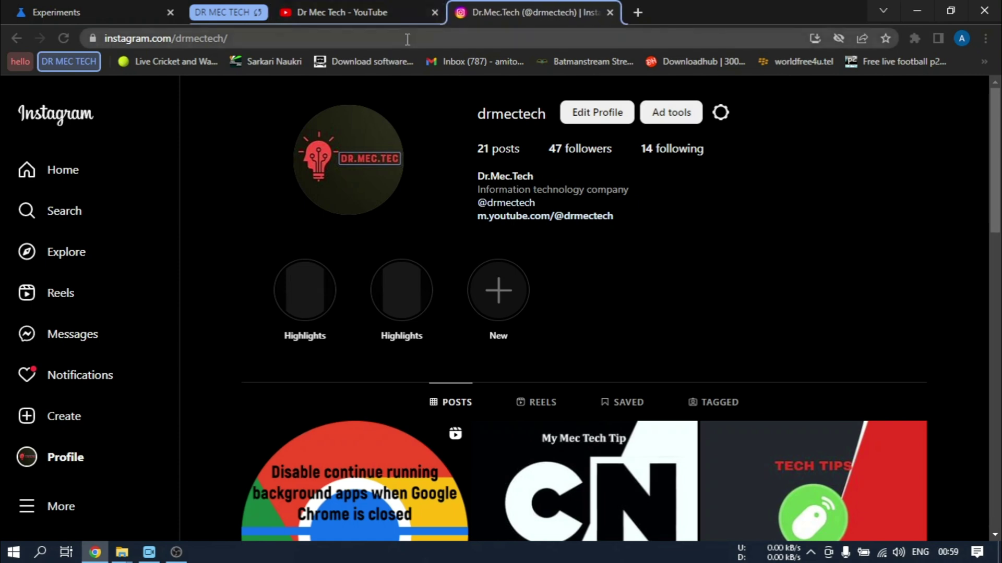
{"action": "left_click", "coordinate": [345, 12]}
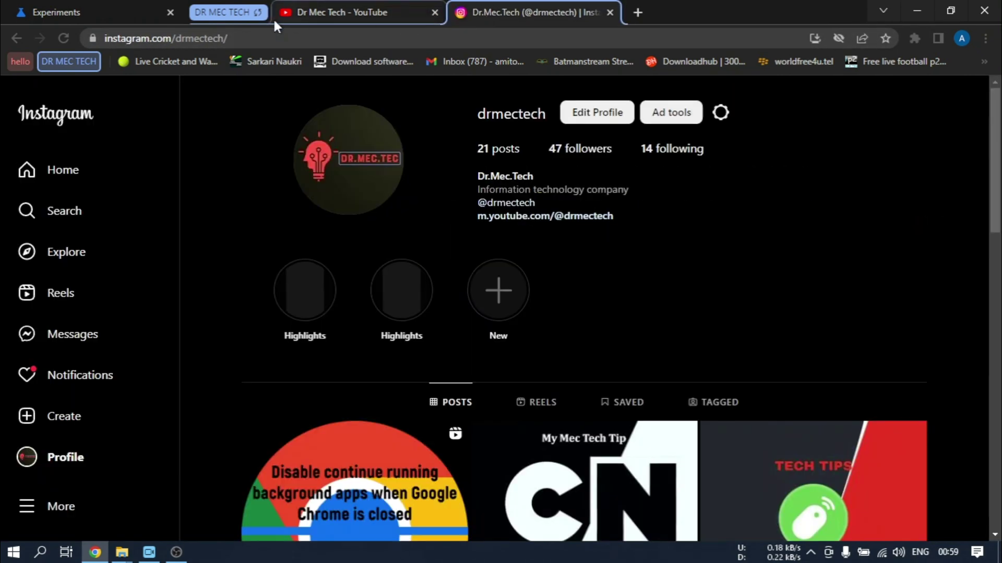
{"action": "left_click", "coordinate": [227, 12]}
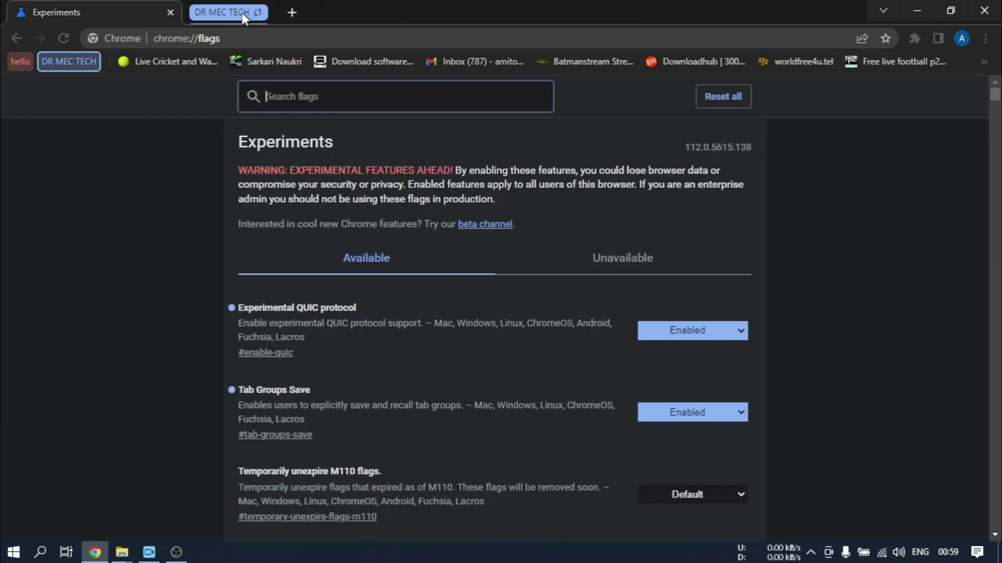
{"action": "left_click", "coordinate": [985, 11]}
{"action": "left_click", "coordinate": [96, 552]}
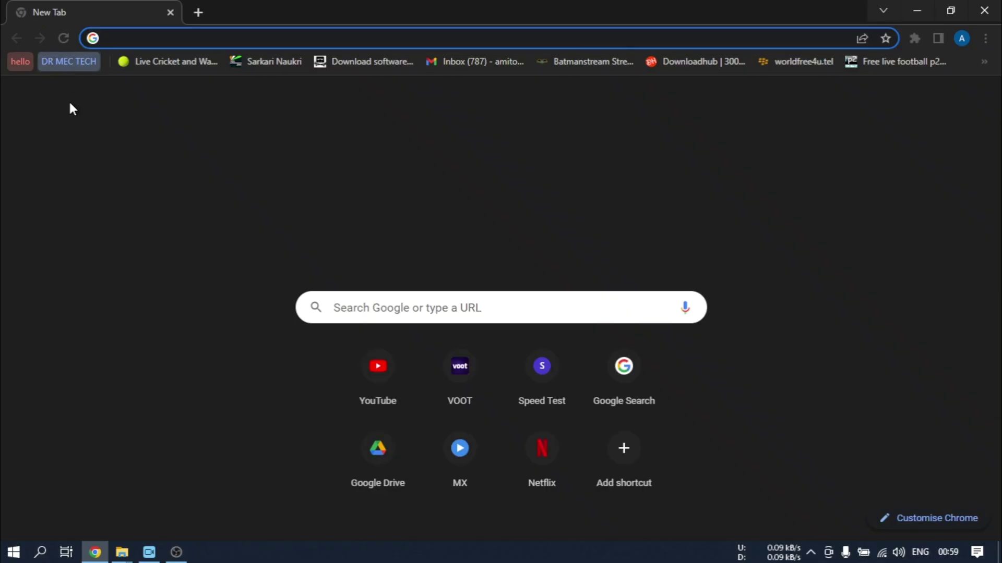
{"action": "left_click", "coordinate": [69, 61]}
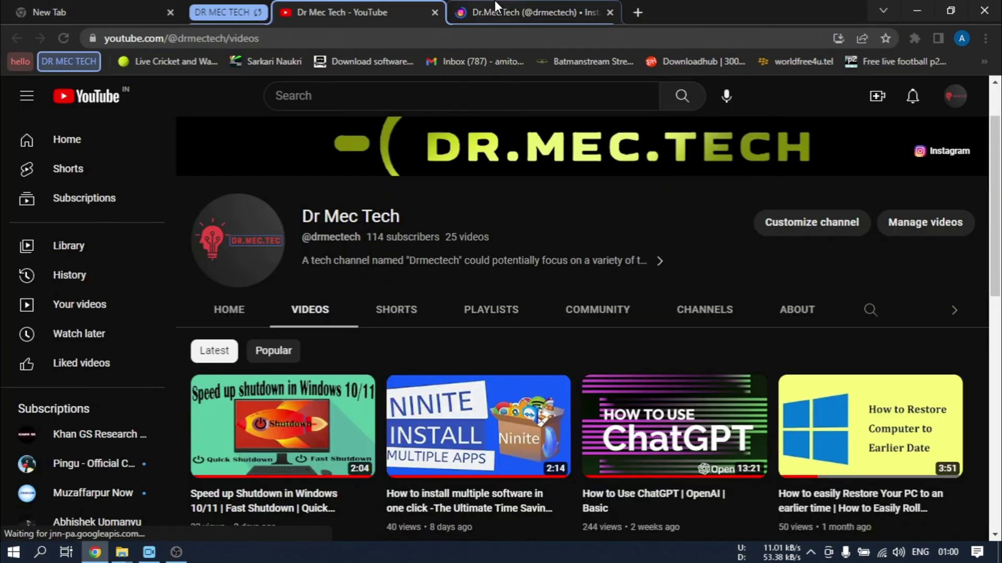
{"action": "left_click", "coordinate": [532, 12]}
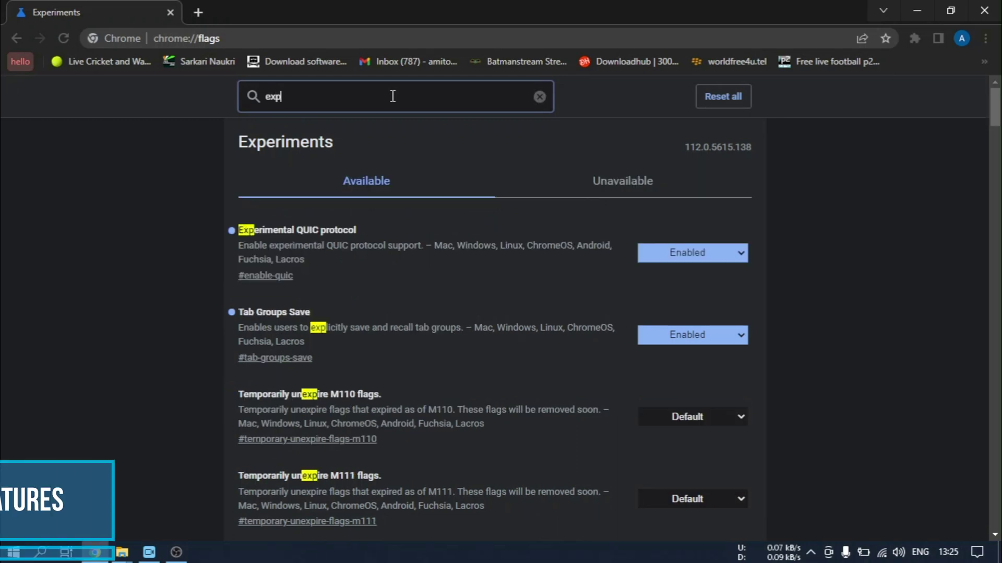
{"action": "type", "text": "erimen"}
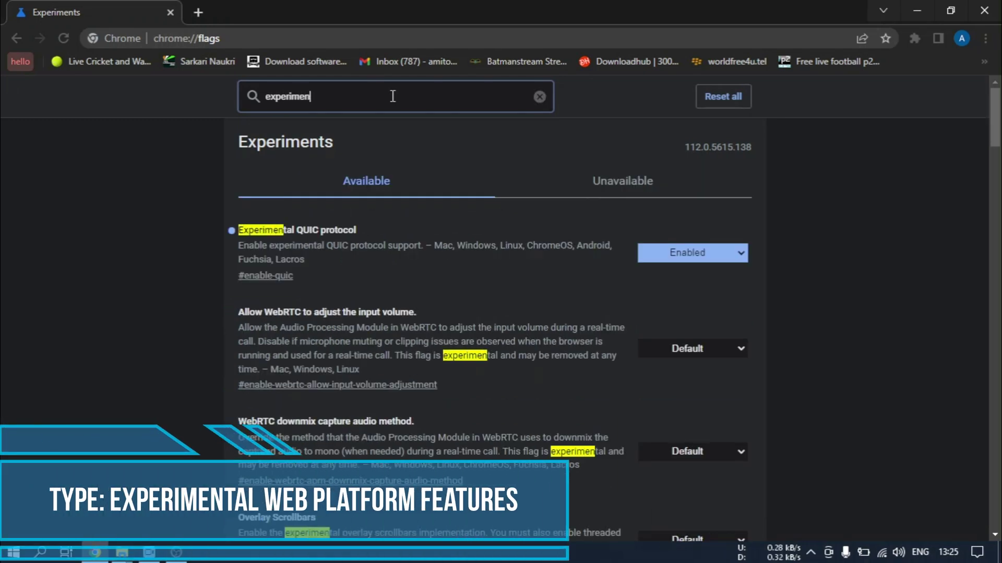
{"action": "type", "text": "tal we"}
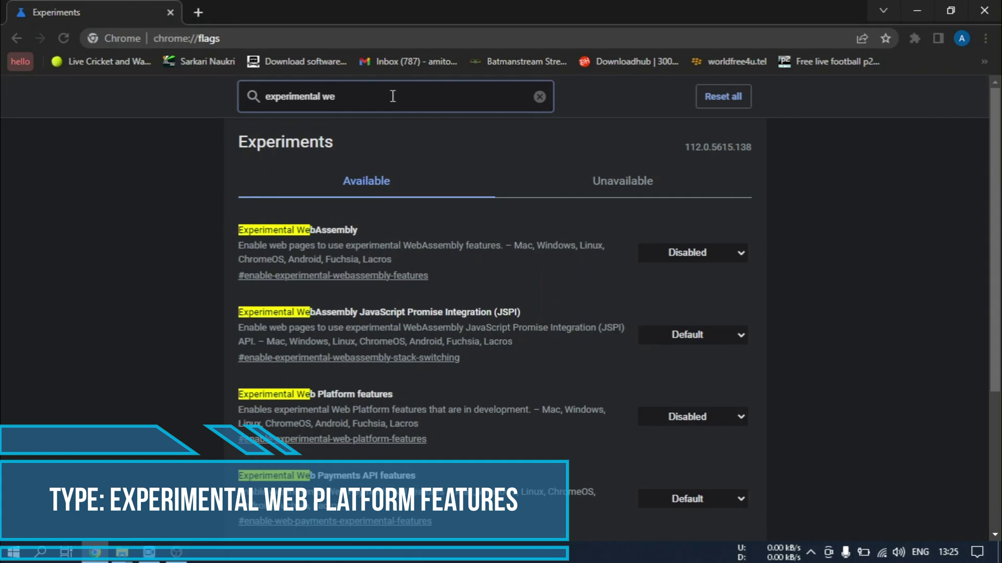
{"action": "type", "text": "b plat"}
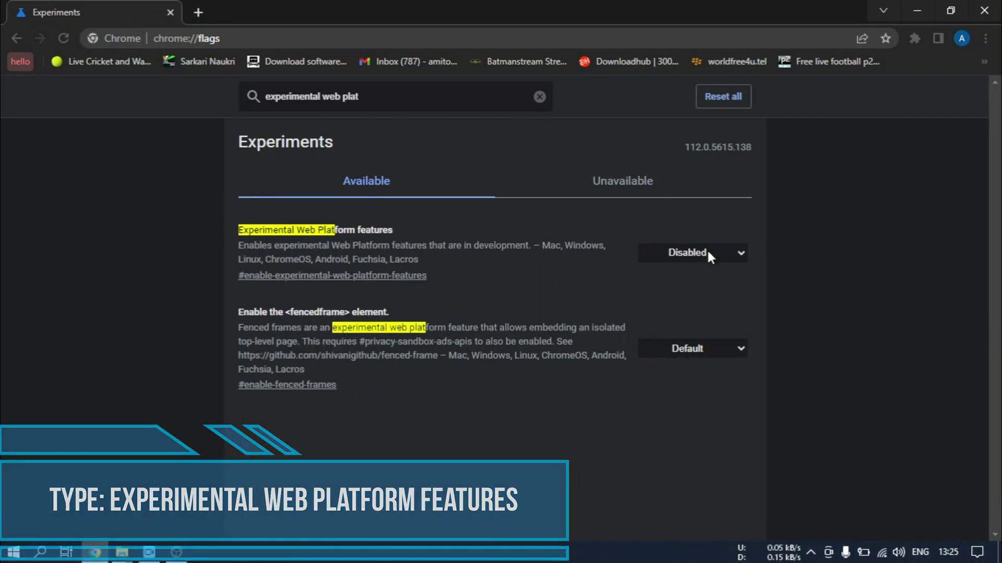
- Set Experimental Web Platform features to Enabled and relaunch Chrome
{"action": "left_click", "coordinate": [692, 252]}
{"action": "left_click", "coordinate": [658, 282]}
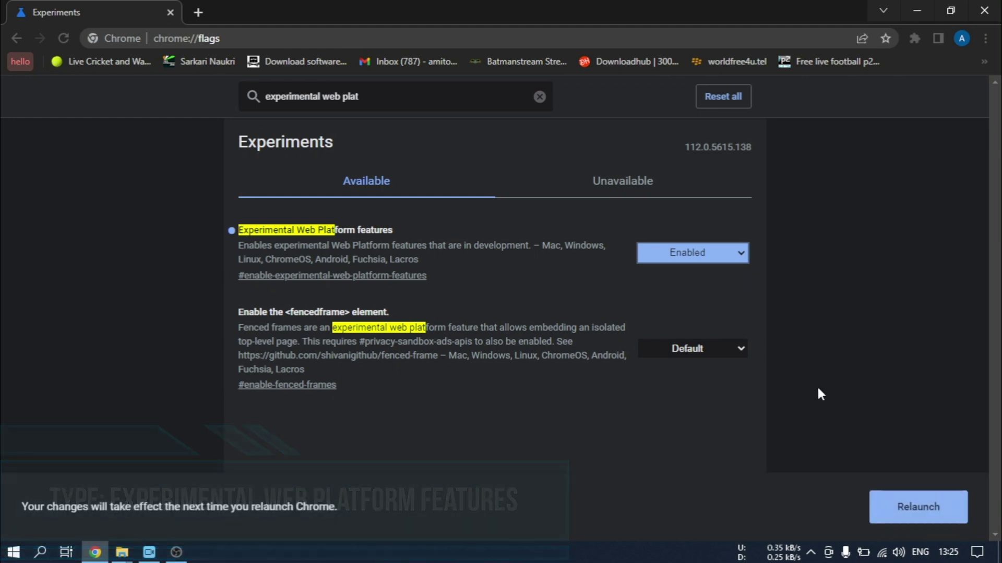
{"action": "left_click", "coordinate": [910, 510]}
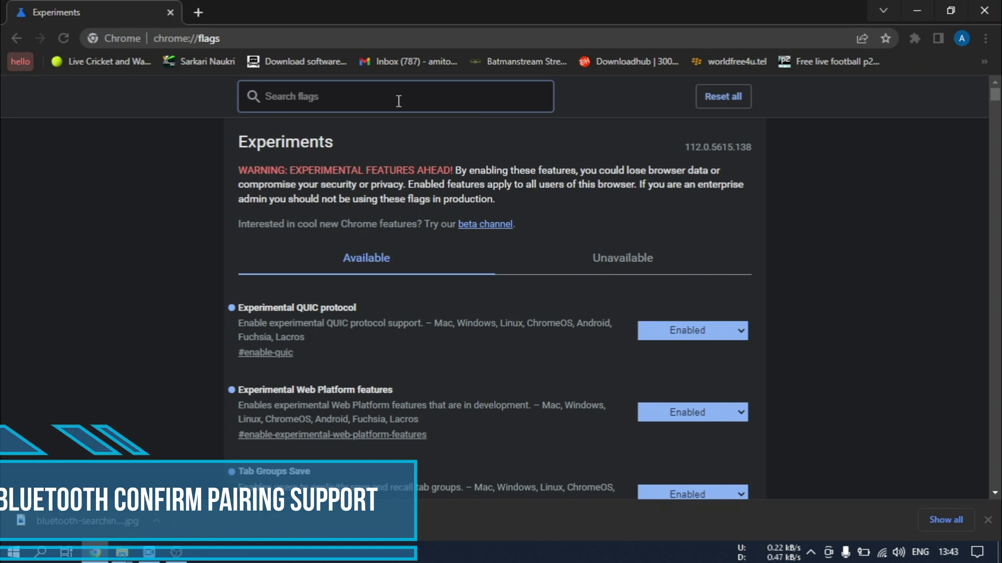
{"action": "type", "text": "web "}
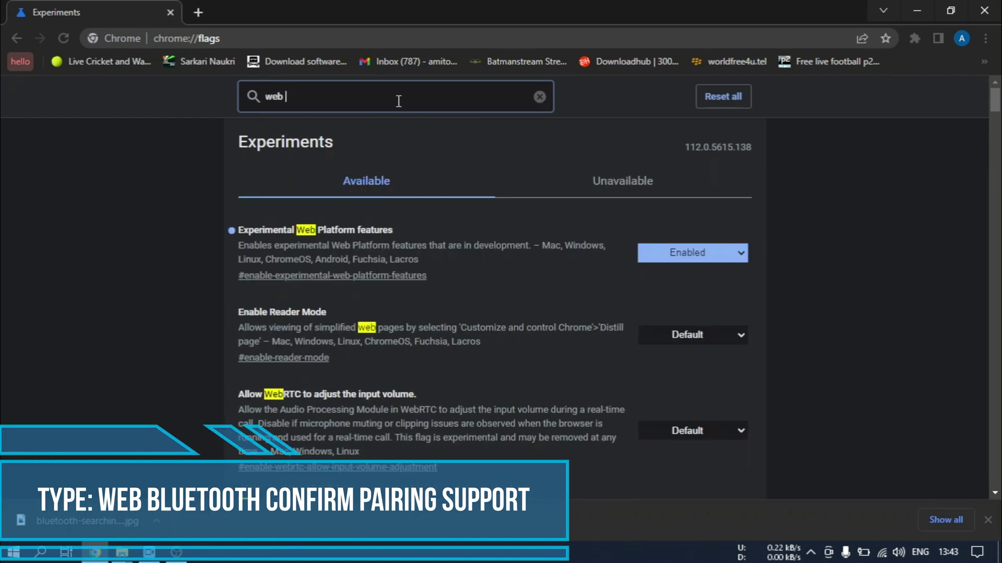
{"action": "type", "text": "bluetoo"}
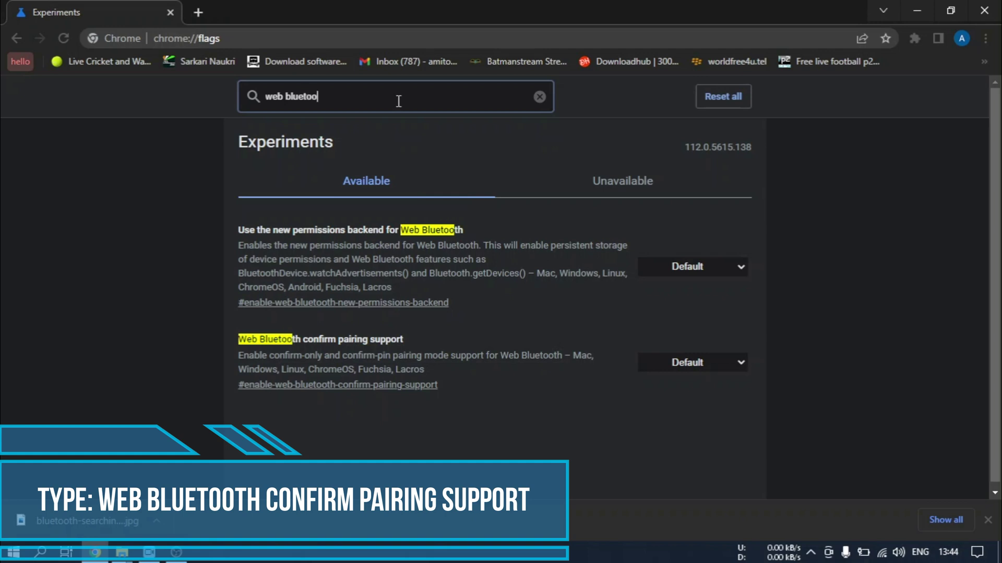
{"action": "type", "text": "th confirm"}
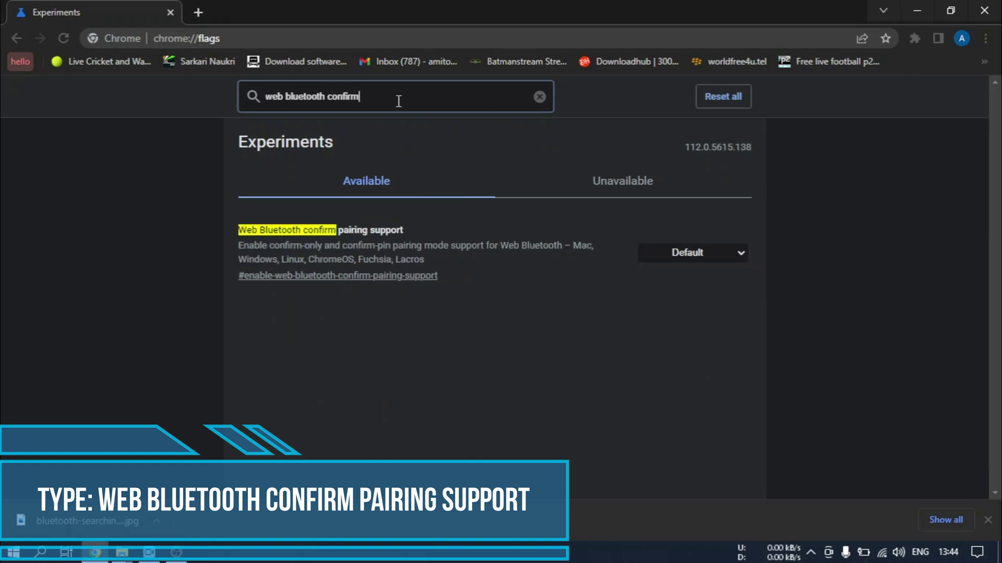
- Set Web Bluetooth confirm pairing support to Enabled and relaunch Chrome
{"action": "left_click", "coordinate": [732, 251]}
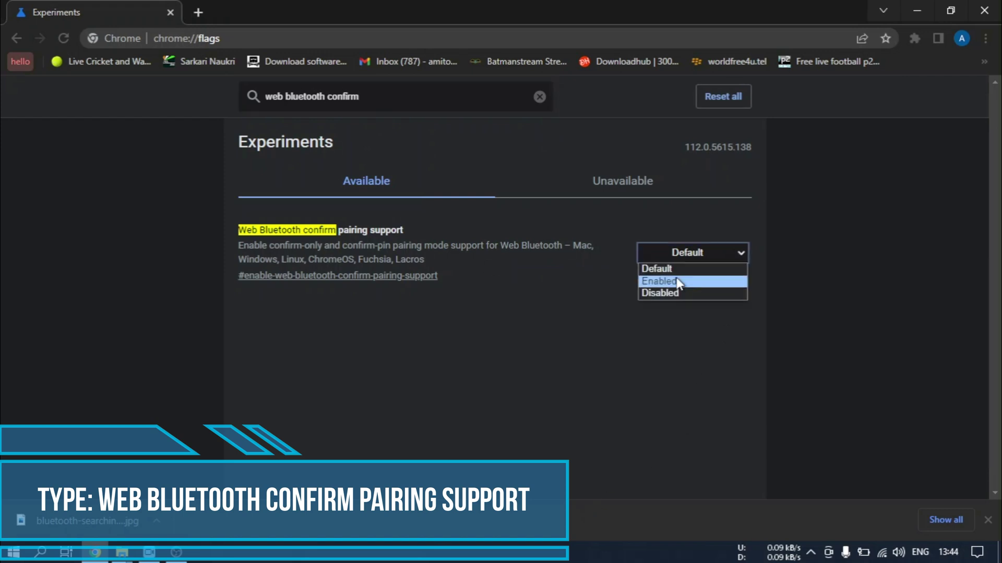
{"action": "left_click", "coordinate": [661, 279]}
{"action": "left_click", "coordinate": [908, 470]}
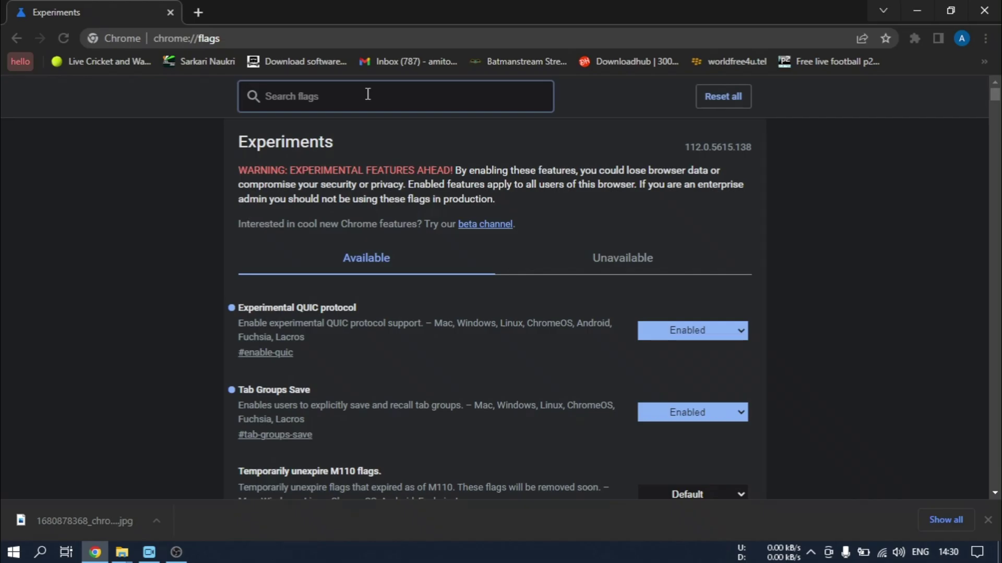
{"action": "type", "text": "enable "}
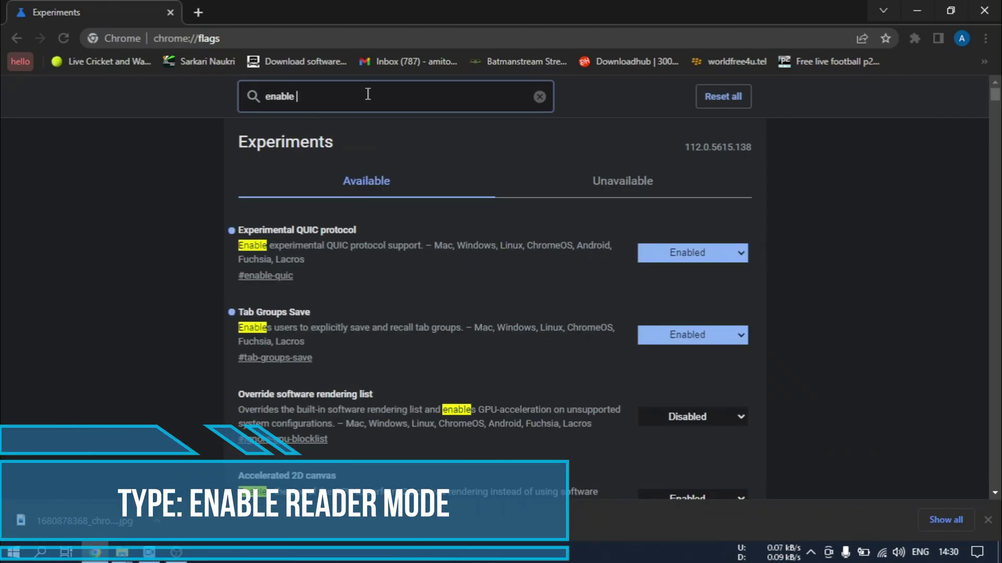
{"action": "type", "text": "reader mode"}
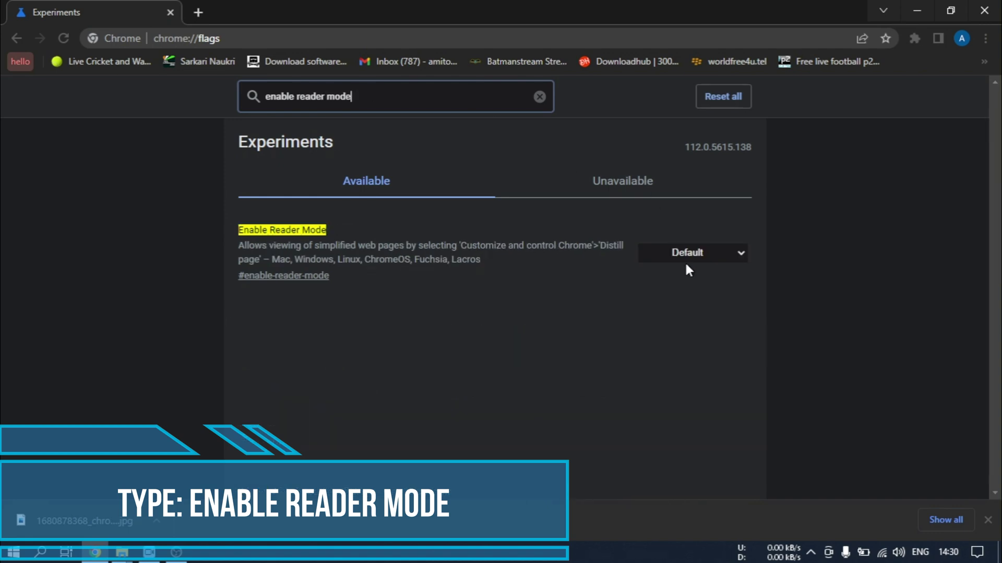
- Set Enable Reader Mode to Enabled, relaunch, and show the Apple VR article in Reader Mode
{"action": "left_click", "coordinate": [691, 253]}
{"action": "left_click", "coordinate": [693, 282]}
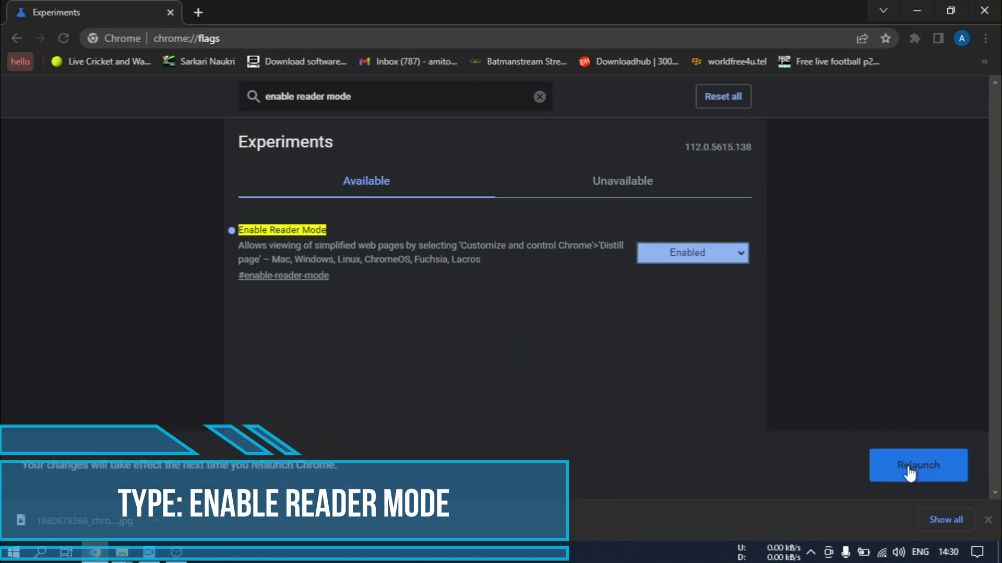
{"action": "left_click", "coordinate": [916, 467]}
{"action": "left_click_drag", "start_coordinate": [994, 121], "coordinate": [994, 325]}
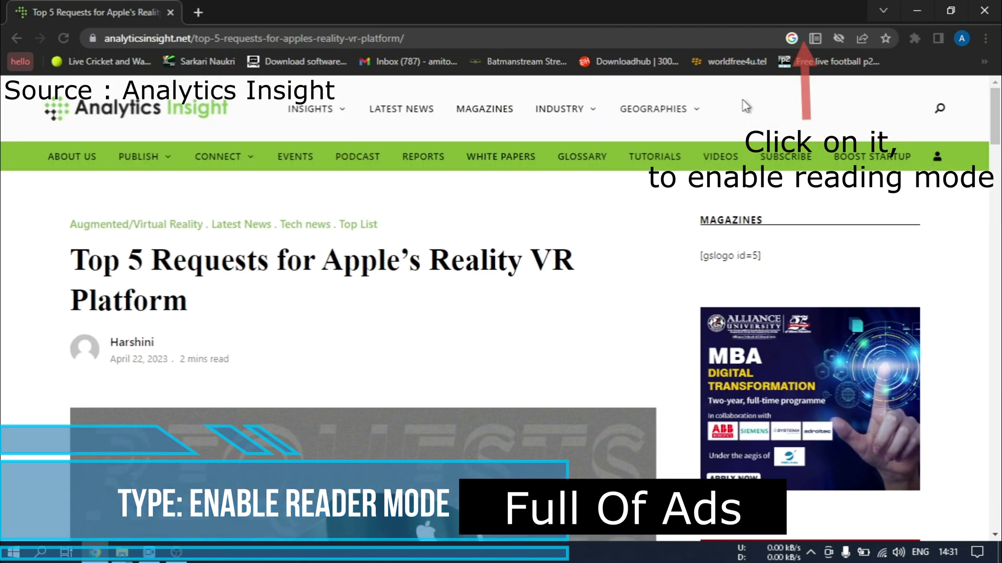
{"action": "left_click", "coordinate": [815, 39]}
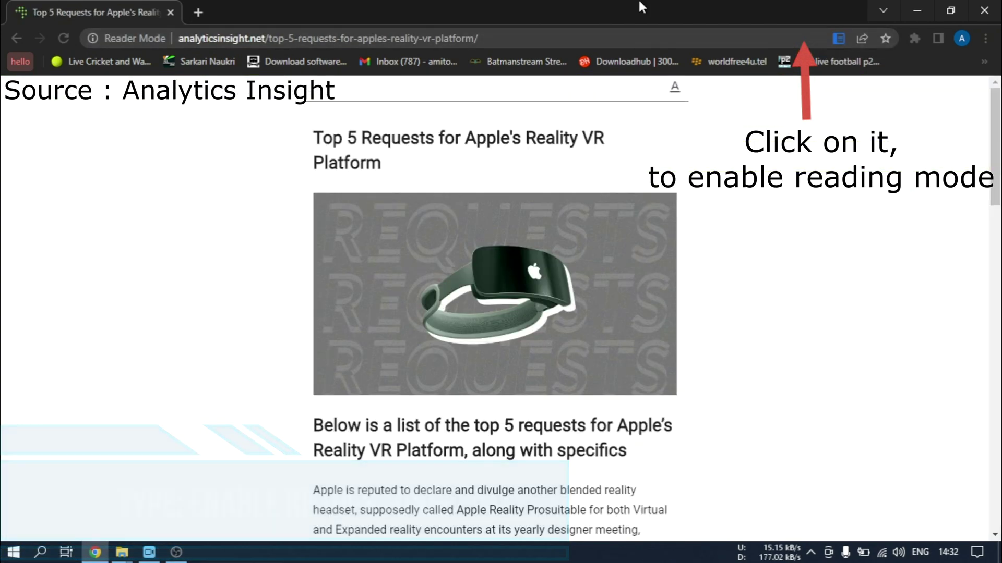
{"action": "scroll", "coordinate": [812, 247], "scroll_direction": "down", "scroll_amount": 5}
{"action": "scroll", "coordinate": [812, 247], "scroll_direction": "down", "scroll_amount": 5}
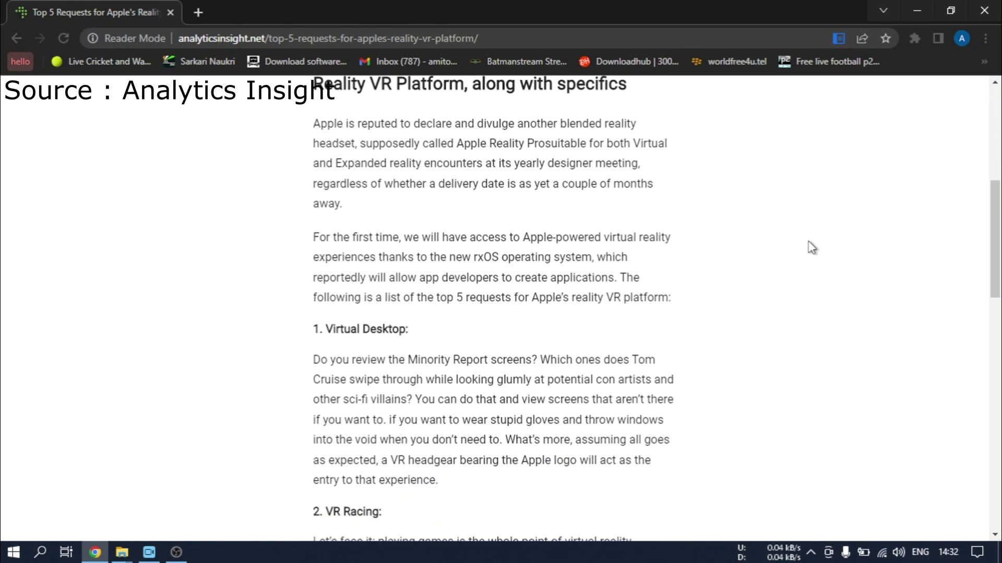
{"action": "scroll", "coordinate": [812, 247], "scroll_direction": "down", "scroll_amount": 5}
{"action": "scroll", "coordinate": [812, 248], "scroll_direction": "down", "scroll_amount": 5}
{"action": "scroll", "coordinate": [812, 247], "scroll_direction": "down", "scroll_amount": 5}
{"action": "scroll", "coordinate": [811, 247], "scroll_direction": "down", "scroll_amount": 2}
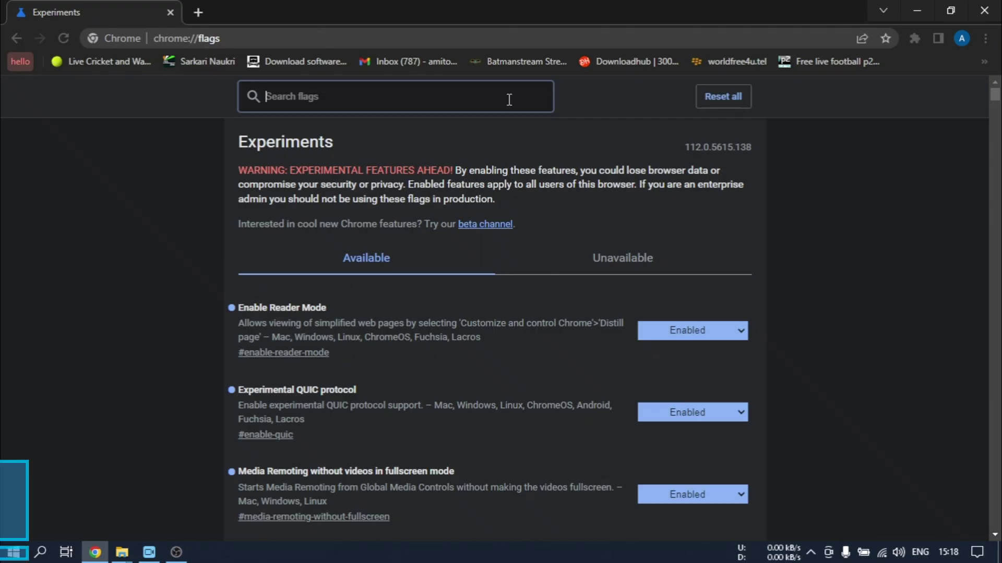
{"action": "type", "text": "glo"}
{"action": "type", "text": "bal media control"}
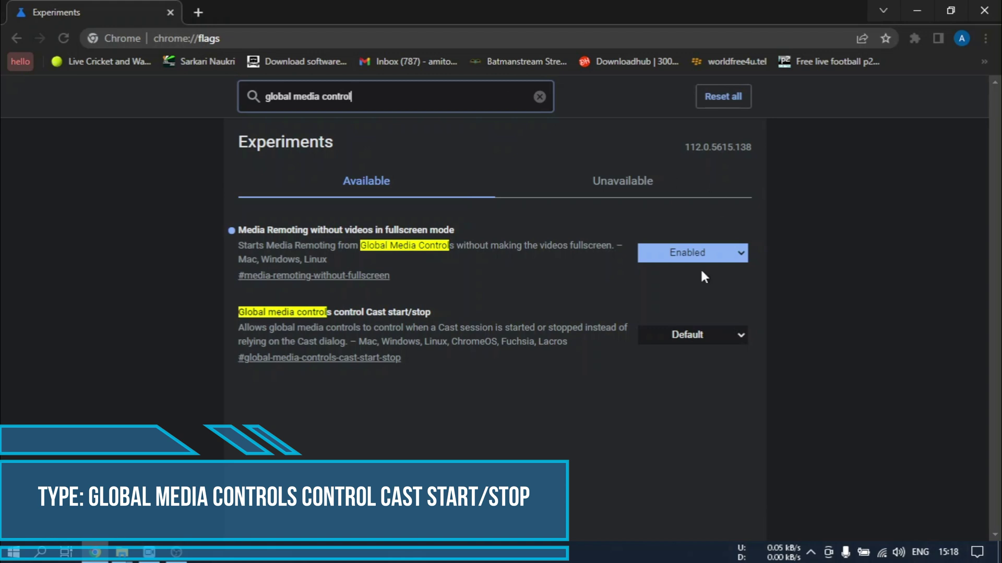
- Set the Global media controls Cast start/stop flag to Enabled and relaunch Chrome
{"action": "left_click", "coordinate": [692, 337]}
{"action": "left_click", "coordinate": [679, 365]}
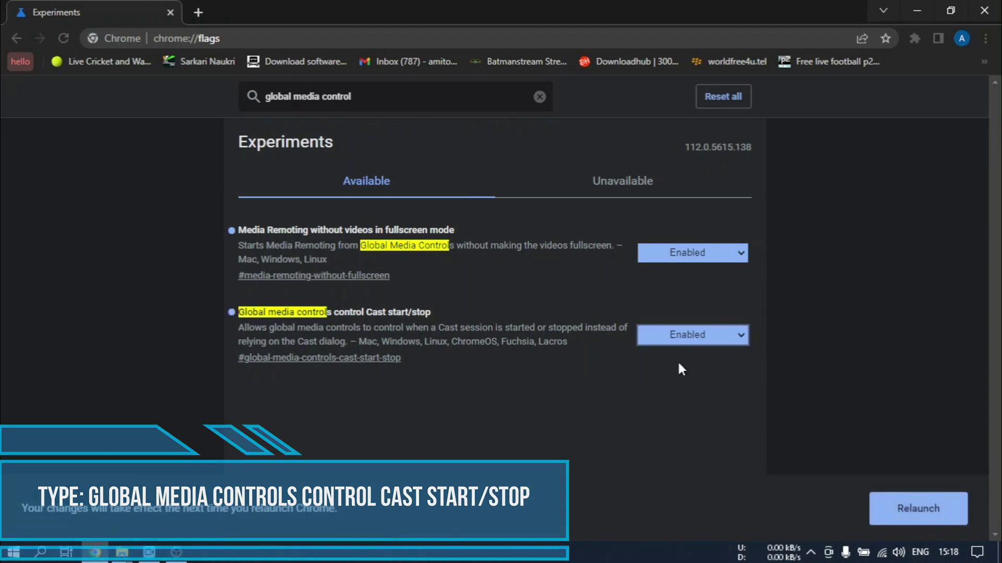
{"action": "left_click", "coordinate": [916, 507]}
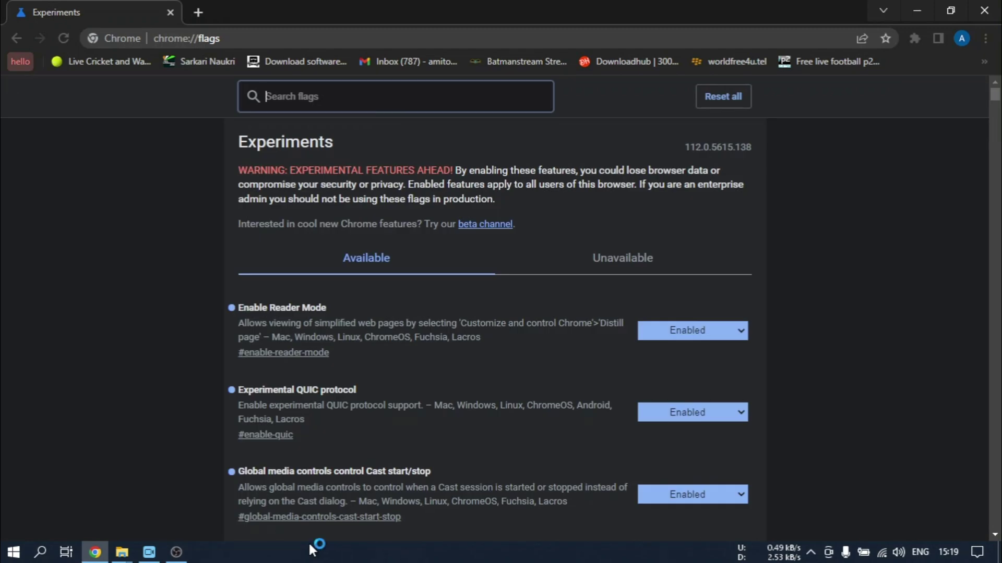
- From shared media controls, pause the PC restore and shutdown videos and play the install video
{"action": "left_click", "coordinate": [987, 13]}
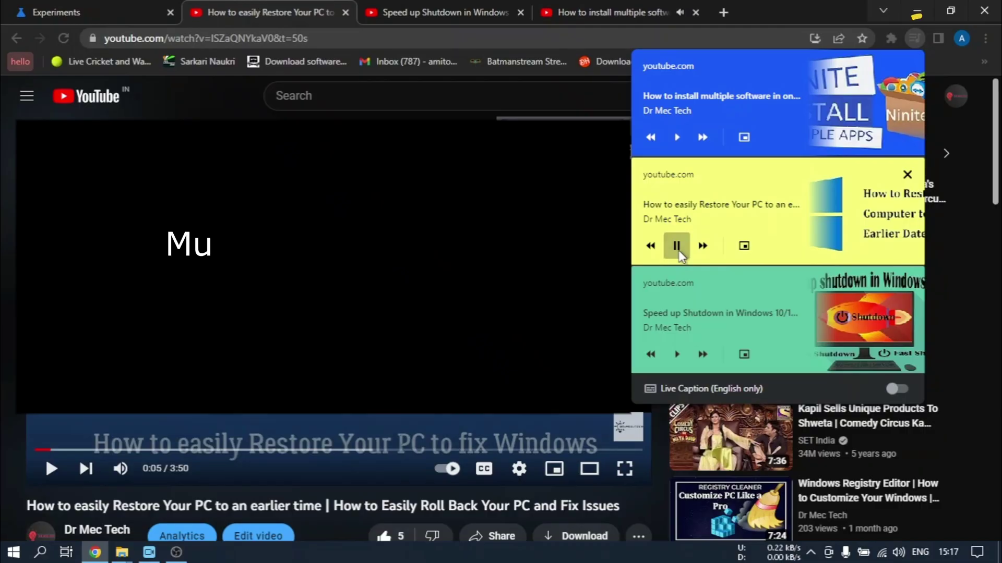
{"action": "left_click", "coordinate": [677, 246]}
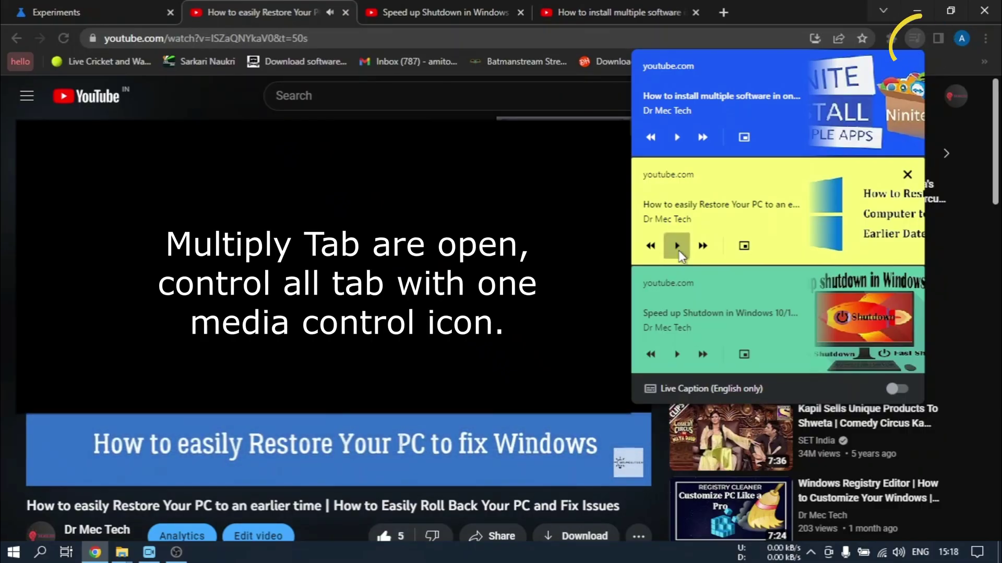
{"action": "left_click", "coordinate": [678, 354]}
{"action": "left_click", "coordinate": [678, 137]}
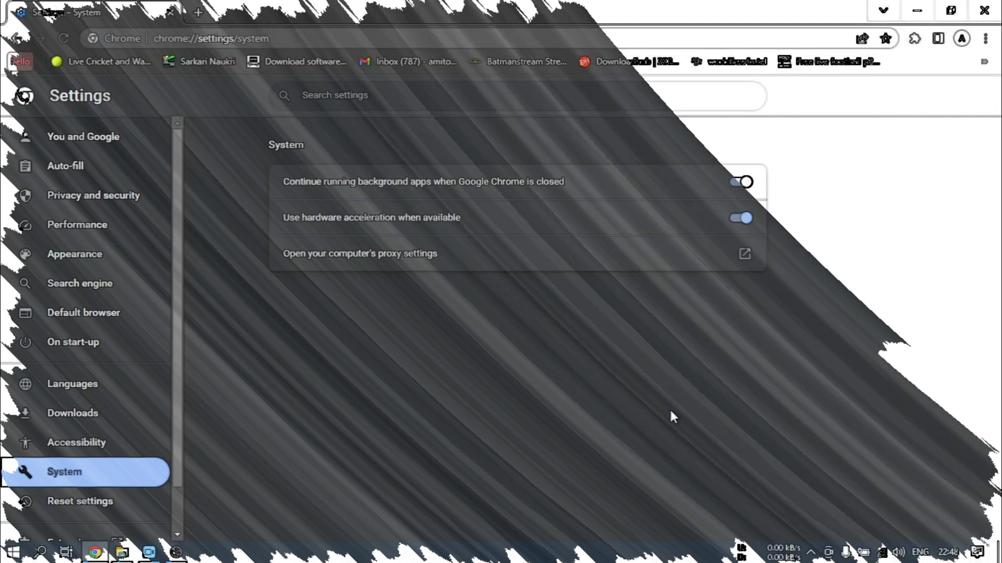
- Turn off 'Continue running background apps when Google Chrome is closed' in System settings
{"action": "left_click", "coordinate": [198, 12]}
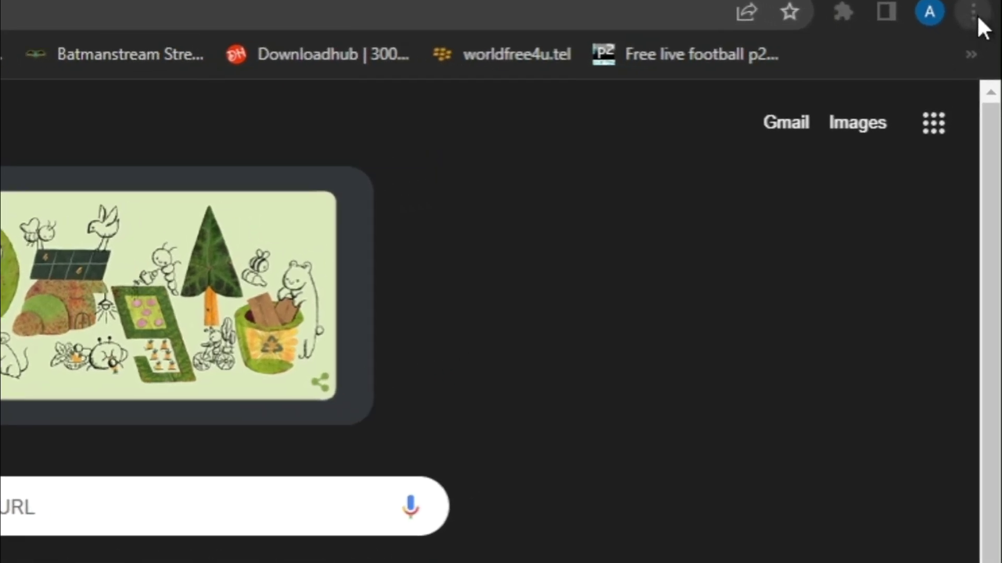
{"action": "left_click", "coordinate": [978, 18]}
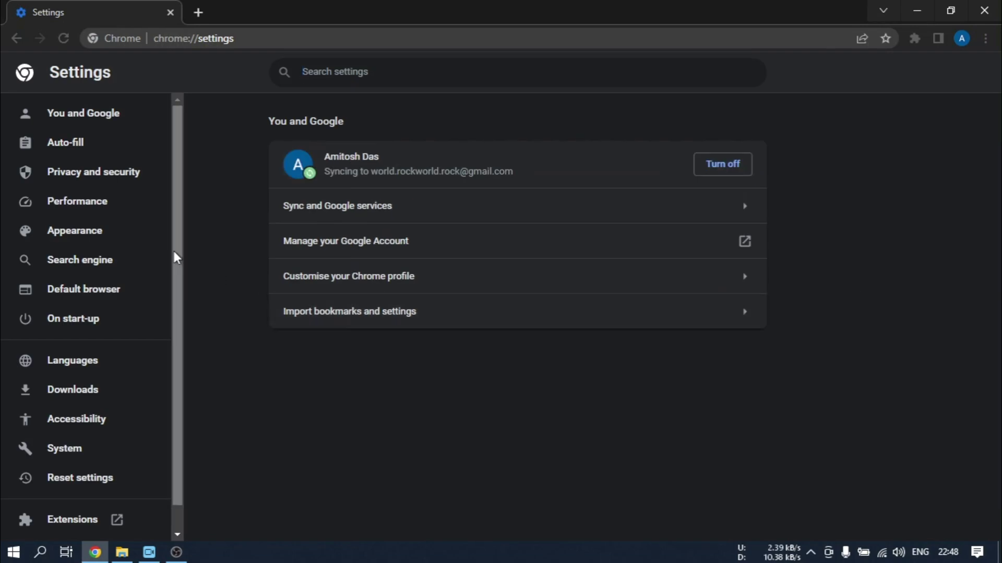
{"action": "left_click_drag", "start_coordinate": [173, 251], "coordinate": [172, 292]}
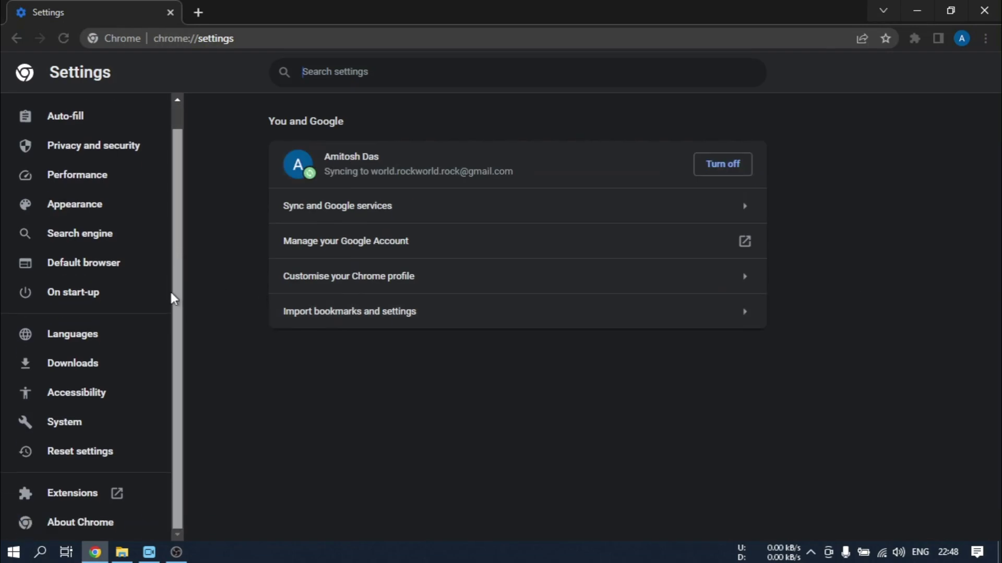
{"action": "left_click", "coordinate": [56, 425]}
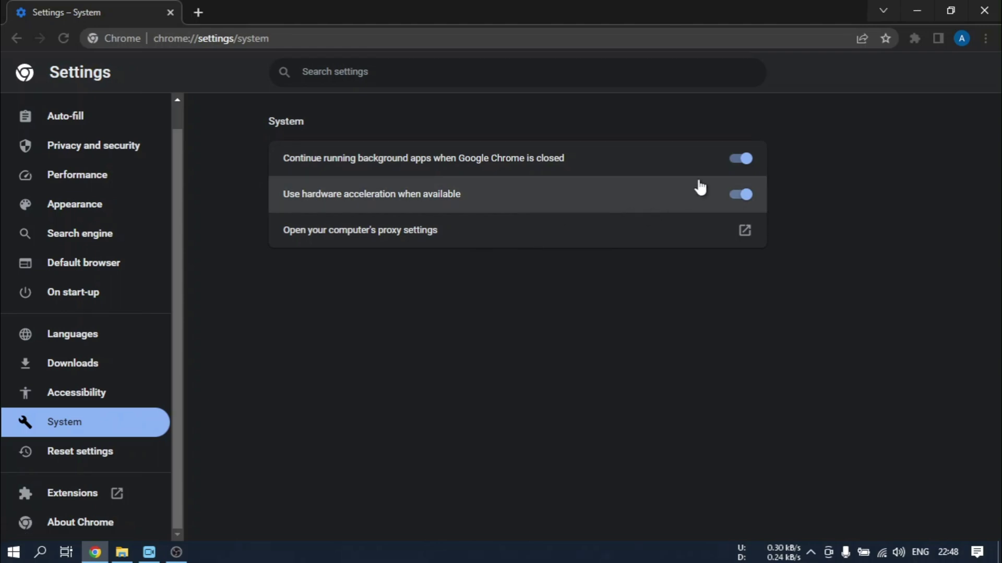
{"action": "left_click", "coordinate": [744, 161]}
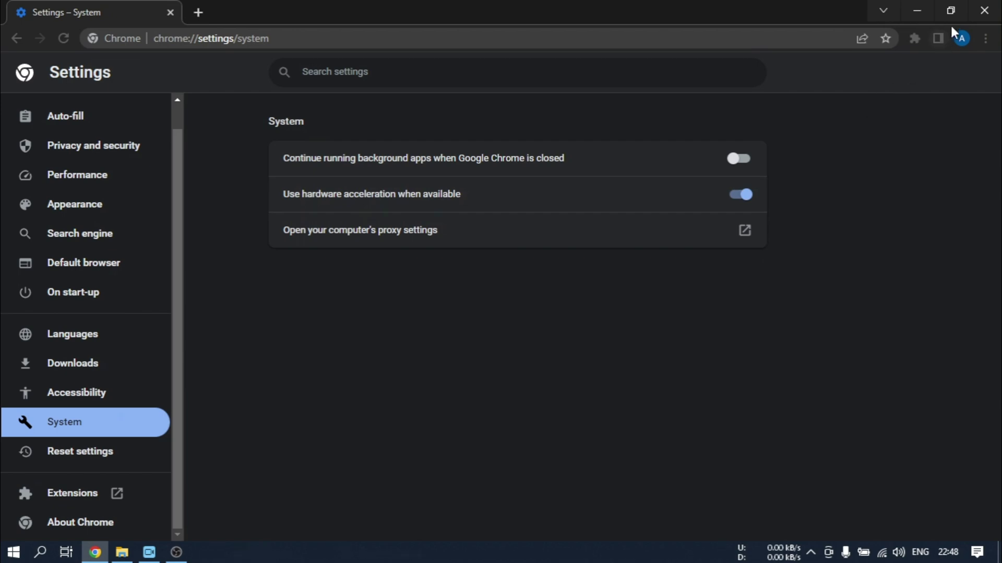
- Close the Chrome settings window to return to the desktop
{"action": "left_click", "coordinate": [982, 12]}
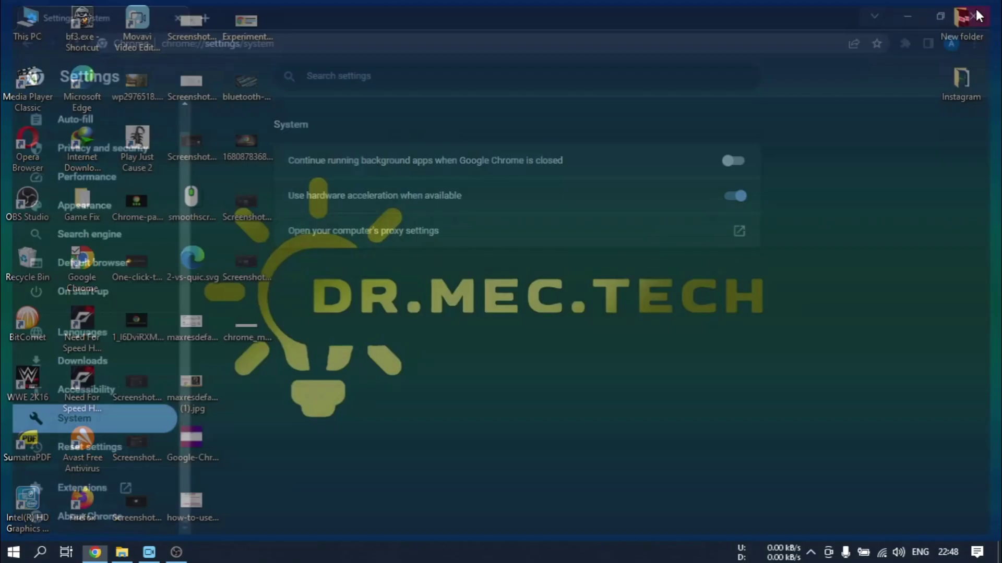